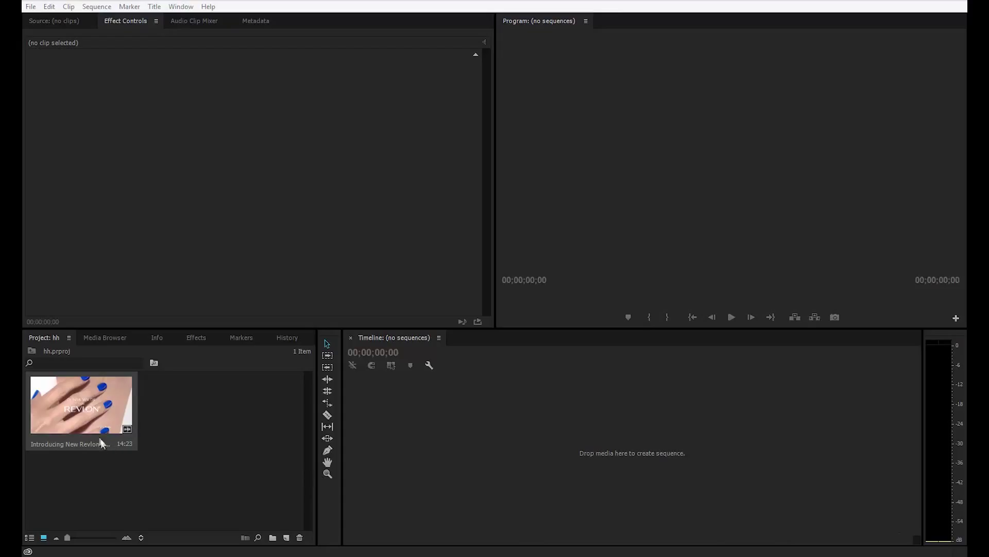
Step: Drag the Revlon ad clip onto the empty Timeline to create a sequence from it
{"action": "left_click", "coordinate": [34, 6]}
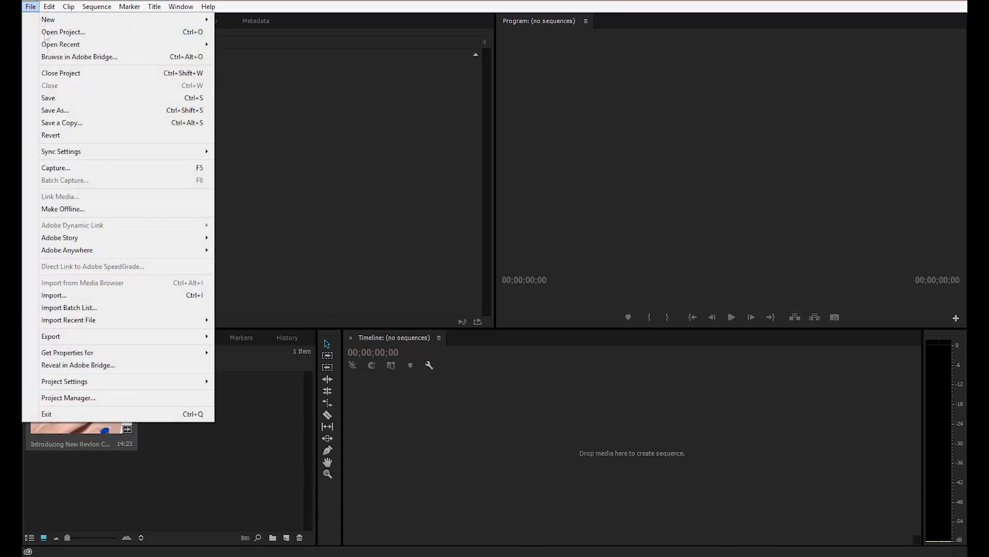
{"action": "left_click", "coordinate": [90, 295]}
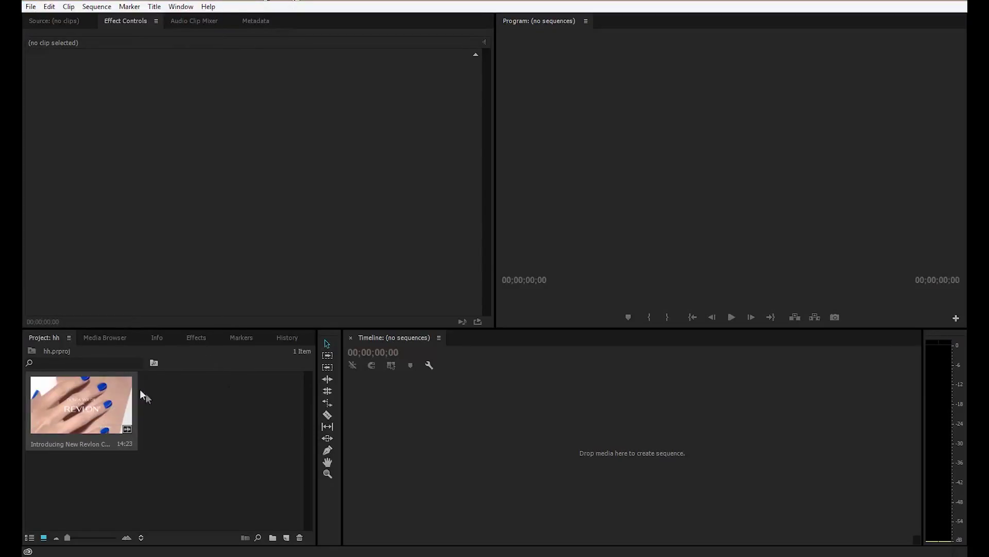
{"action": "left_click", "coordinate": [172, 440]}
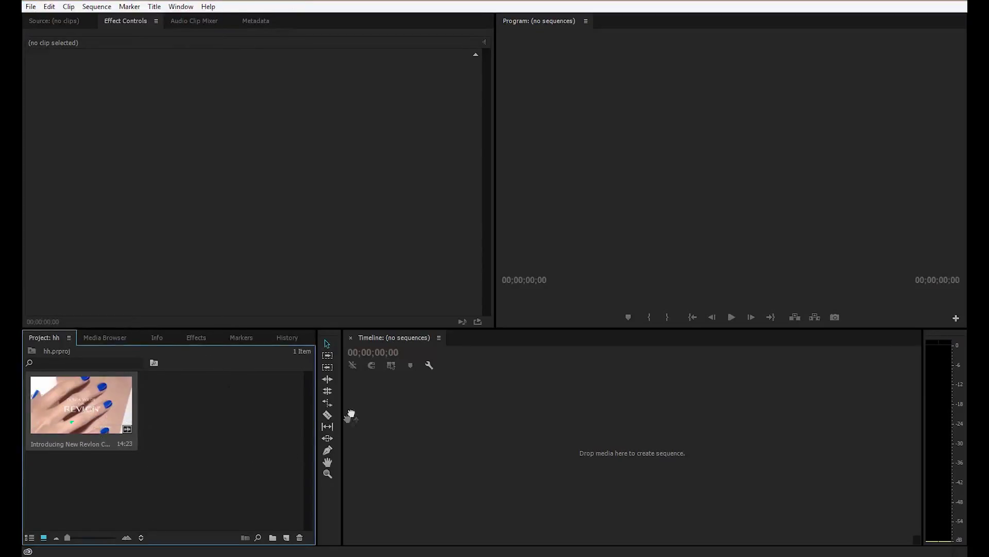
{"action": "left_click_drag", "start_coordinate": [225, 434], "coordinate": [508, 378]}
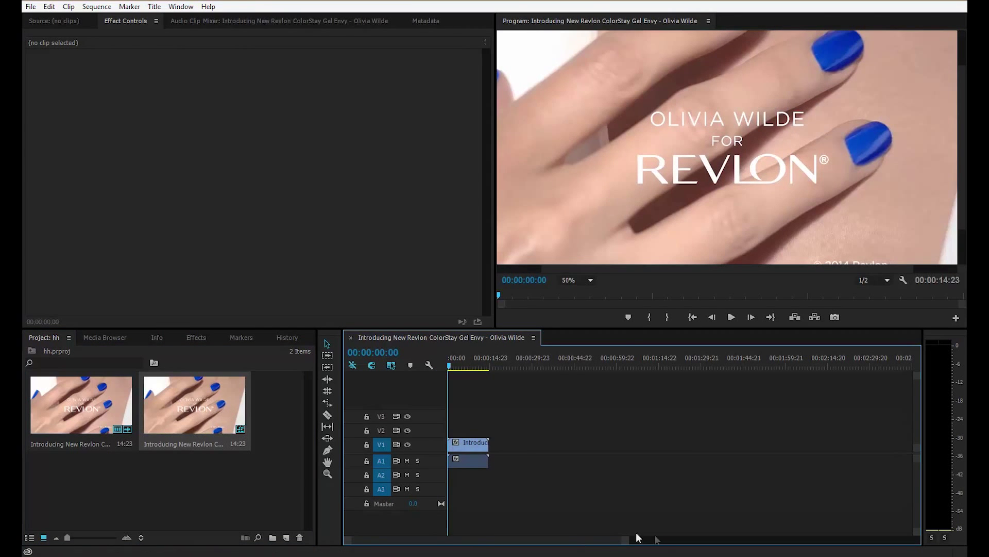
{"action": "left_click_drag", "start_coordinate": [626, 540], "coordinate": [526, 551]}
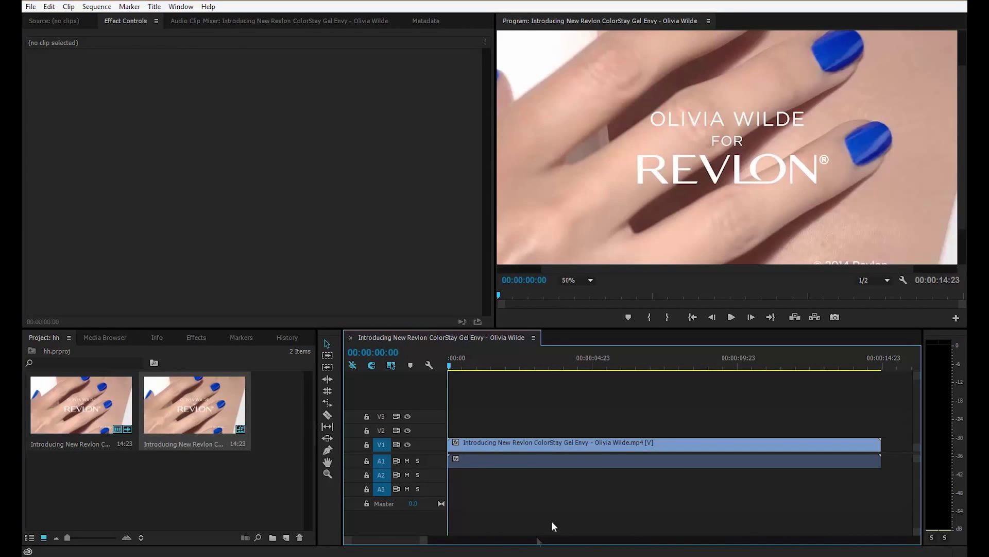
Step: Set the In point a couple of frames past four seconds into the sequence
{"action": "left_click", "coordinate": [566, 363]}
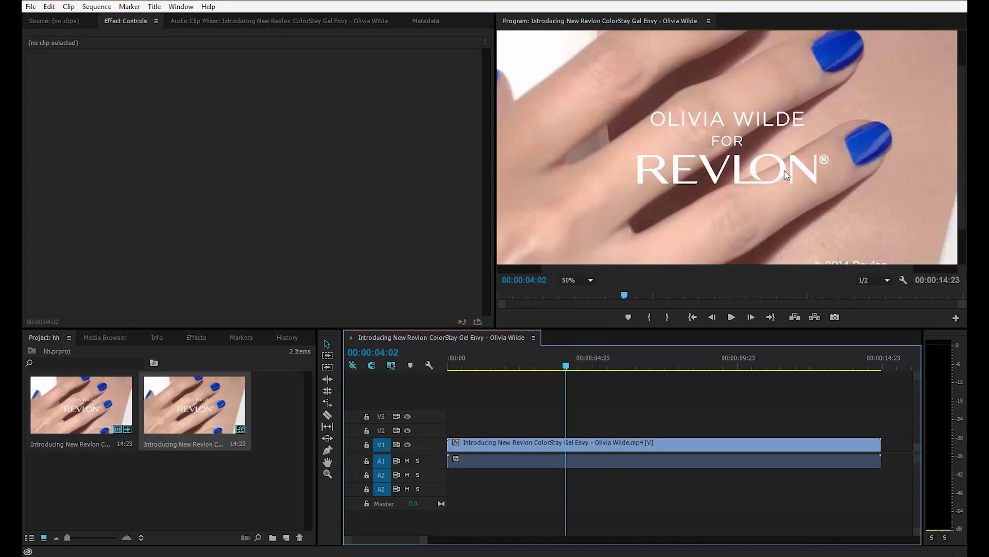
{"action": "key", "text": "Right"}
{"action": "key", "text": "Right"}
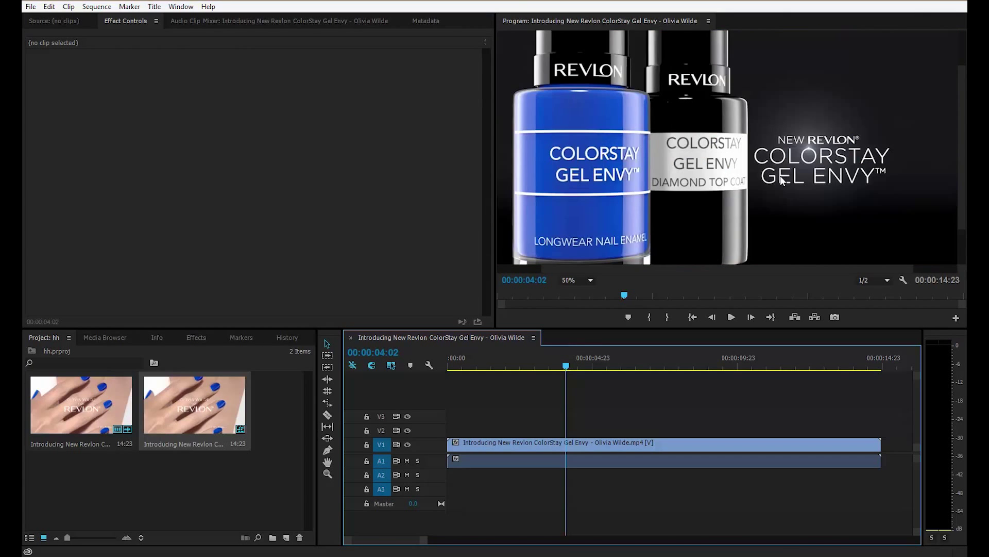
{"action": "key", "text": "Right"}
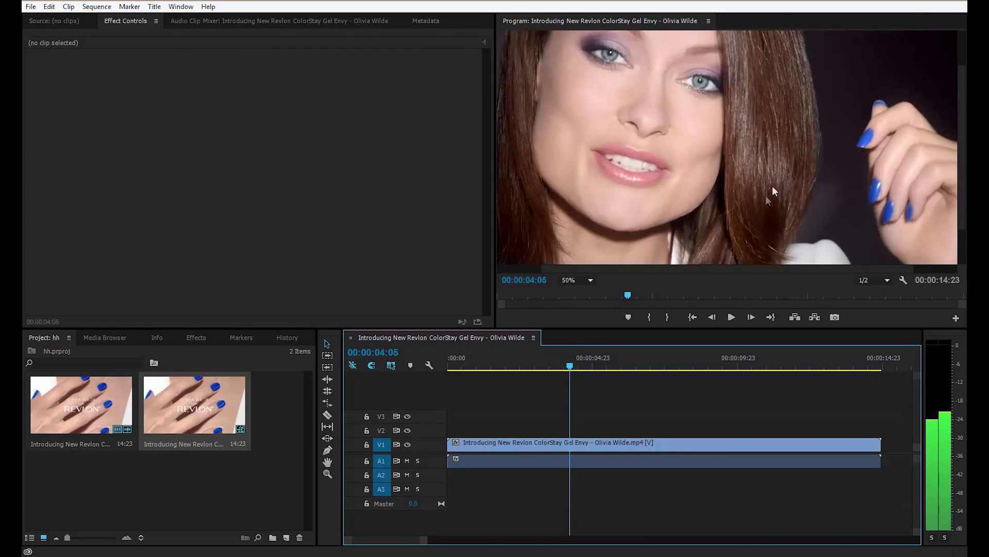
{"action": "left_click", "coordinate": [648, 316]}
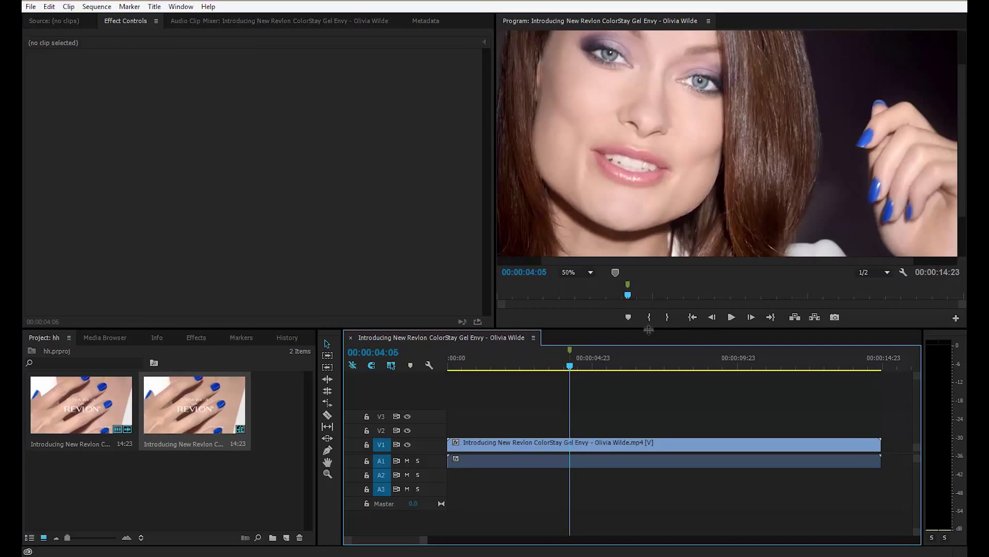
Step: Set the Out point at 00:00:06:12 for a 00:00:02:08 range, then open the New Item list
{"action": "left_click", "coordinate": [597, 358]}
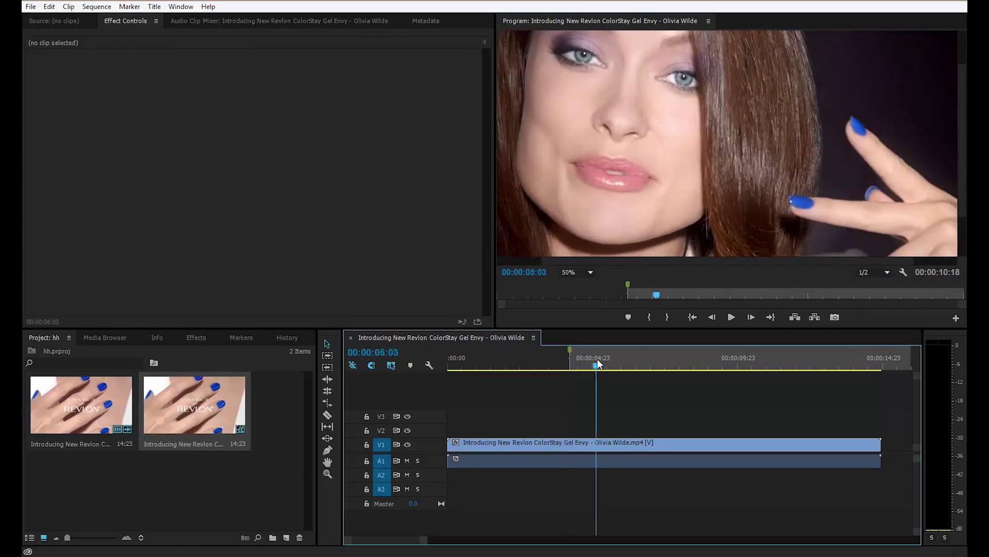
{"action": "left_click", "coordinate": [611, 357]}
{"action": "left_click_drag", "start_coordinate": [613, 361], "coordinate": [648, 365]}
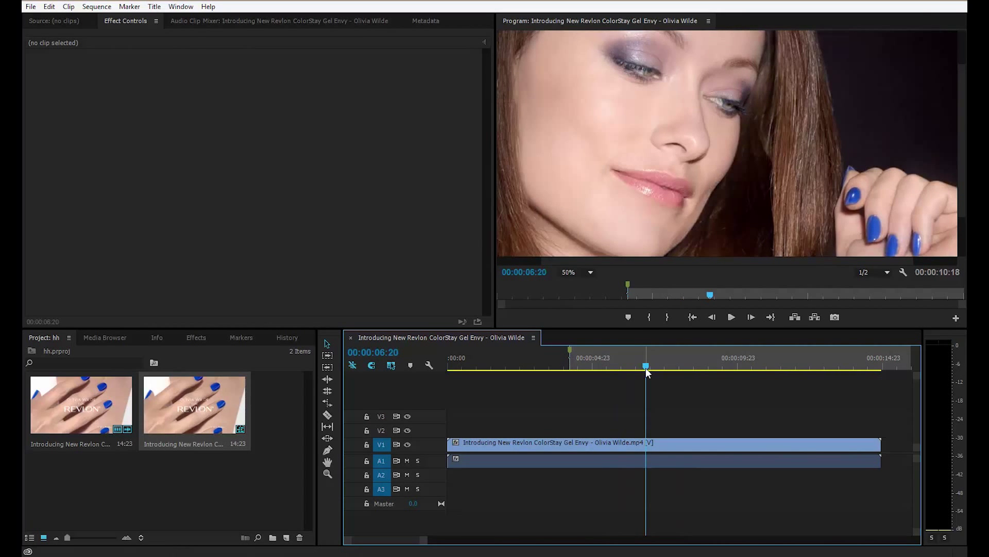
{"action": "key", "text": "Left"}
{"action": "key", "text": "Left"}
{"action": "key", "text": "Left"}
{"action": "key", "text": "Left"}
{"action": "key", "text": "Left"}
{"action": "key", "text": "Left"}
{"action": "key", "text": "Left"}
{"action": "key", "text": "Left"}
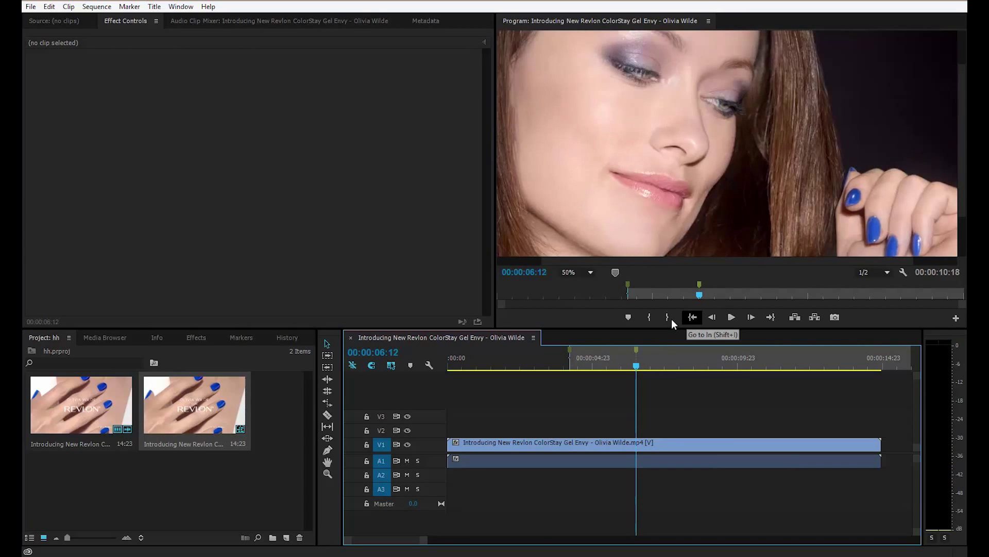
{"action": "left_click", "coordinate": [667, 317]}
{"action": "left_click", "coordinate": [610, 359]}
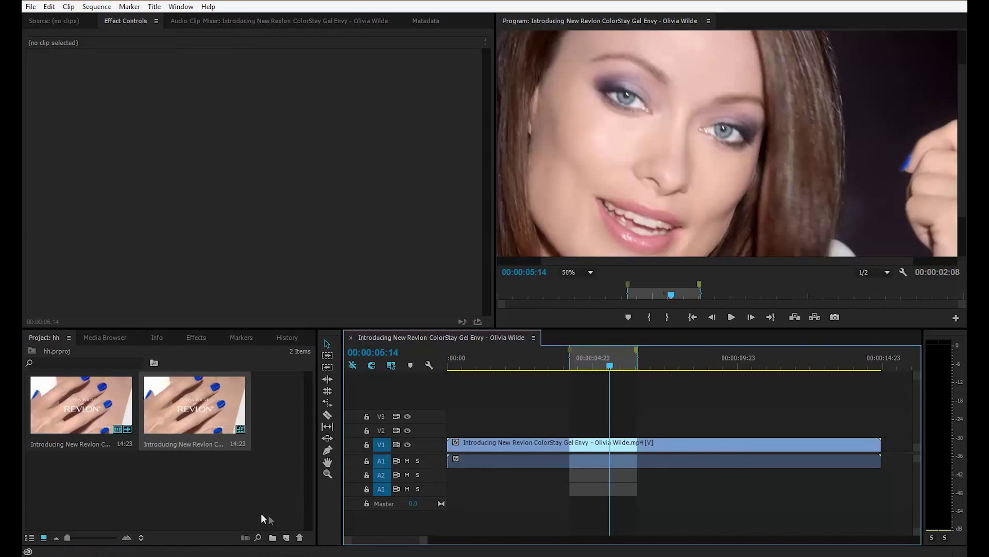
{"action": "left_click", "coordinate": [287, 537]}
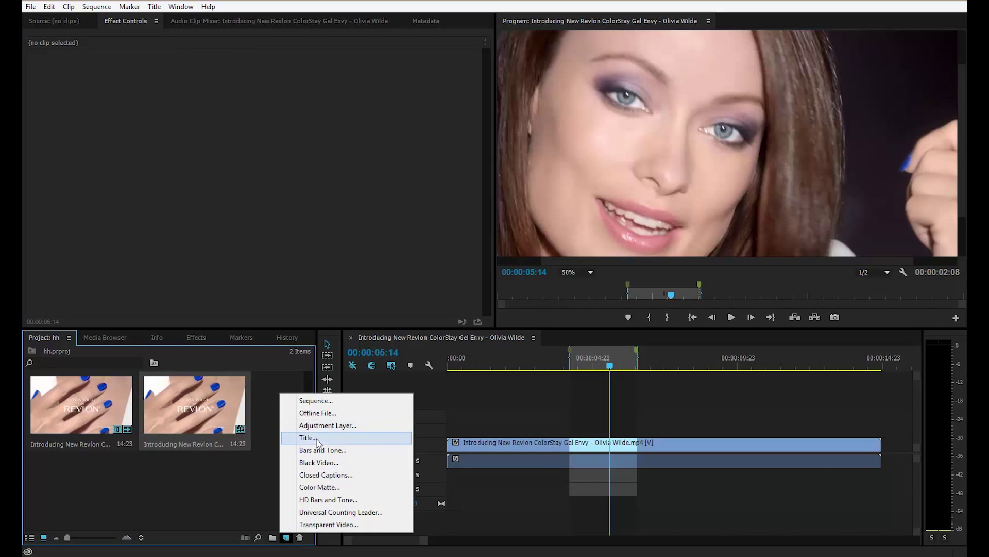
Step: Create an adjustment layer, place it on V2 at the In point, and play the sequence
{"action": "left_click", "coordinate": [323, 428]}
{"action": "left_click", "coordinate": [512, 314]}
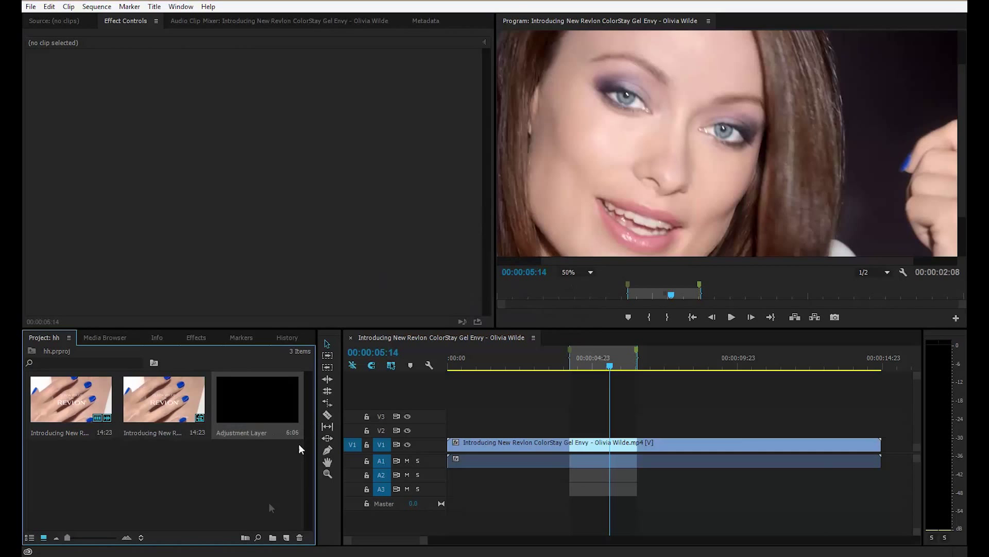
{"action": "left_click_drag", "start_coordinate": [258, 410], "coordinate": [637, 428]}
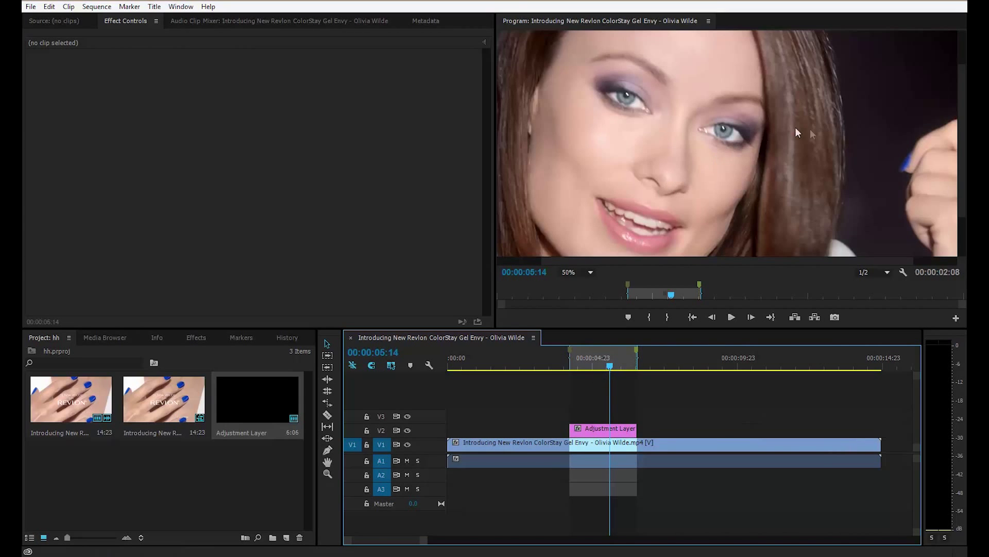
{"action": "key", "text": "space"}
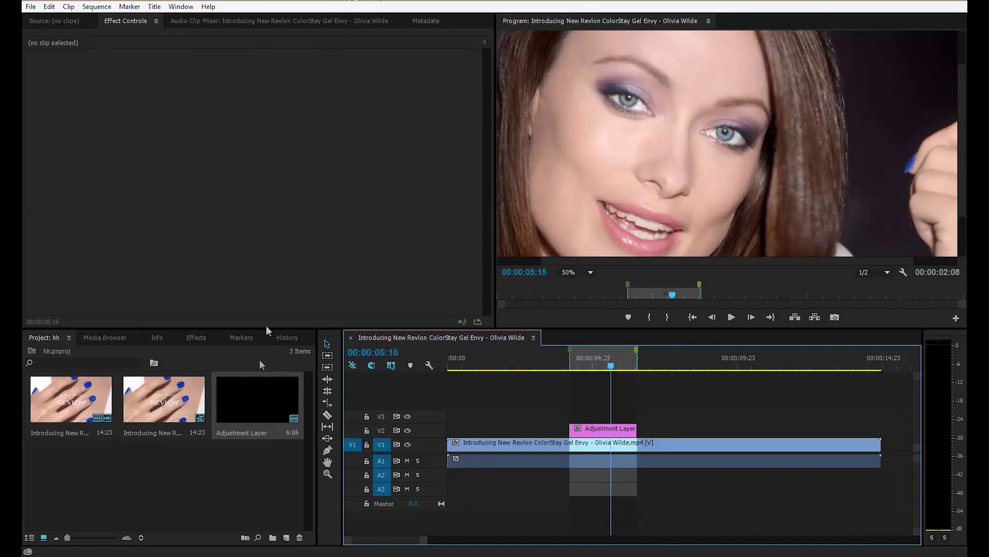
{"action": "left_click", "coordinate": [205, 338]}
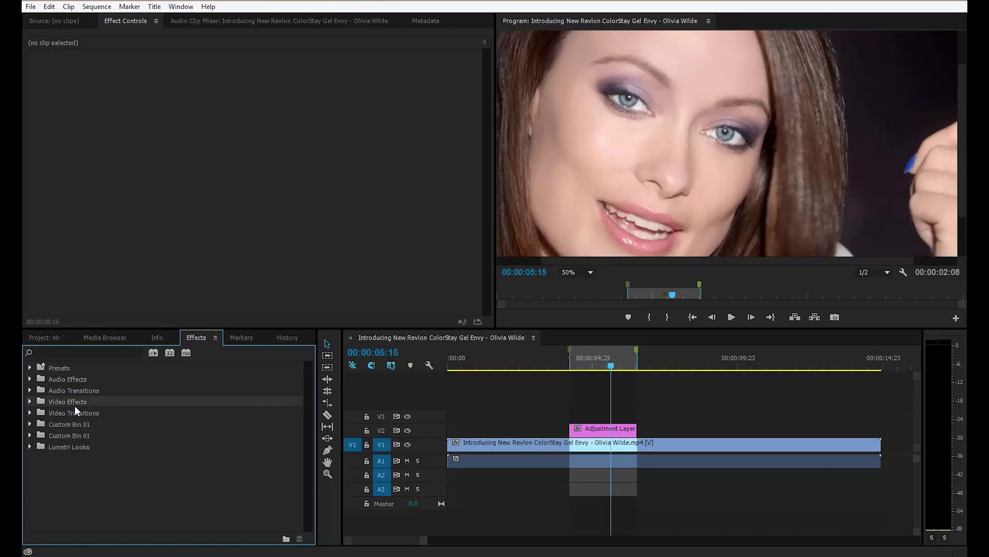
Step: Apply Three-Way Color Corrector from Video Effects > Color Correction to the adjustment layer
{"action": "left_click", "coordinate": [30, 402]}
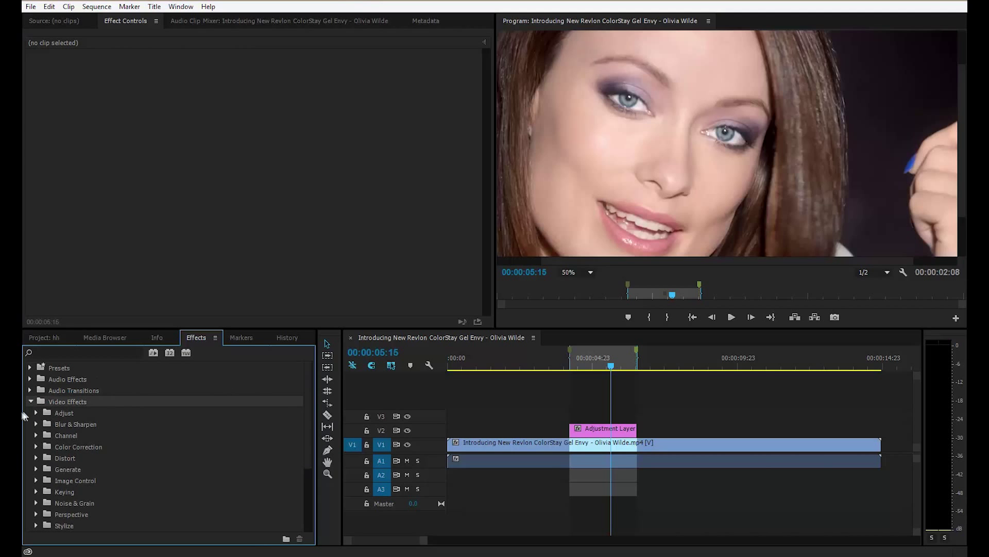
{"action": "left_click", "coordinate": [36, 447]}
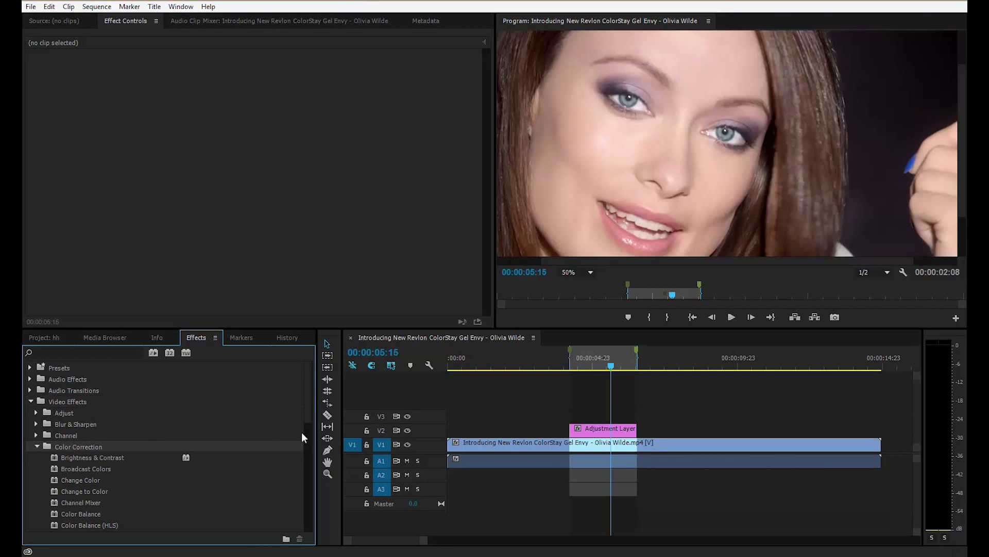
{"action": "left_click_drag", "start_coordinate": [308, 390], "coordinate": [304, 436]}
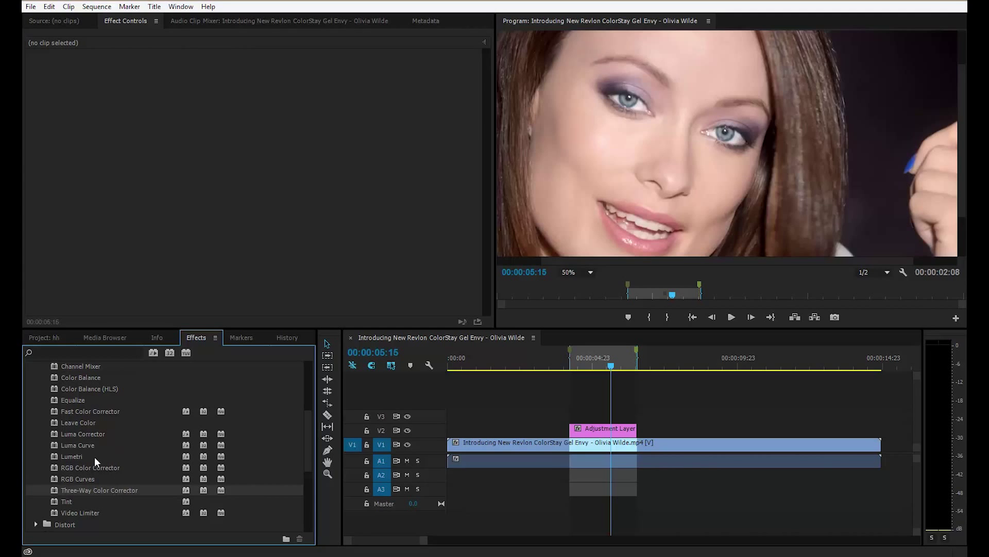
{"action": "left_click_drag", "start_coordinate": [77, 491], "coordinate": [586, 430]}
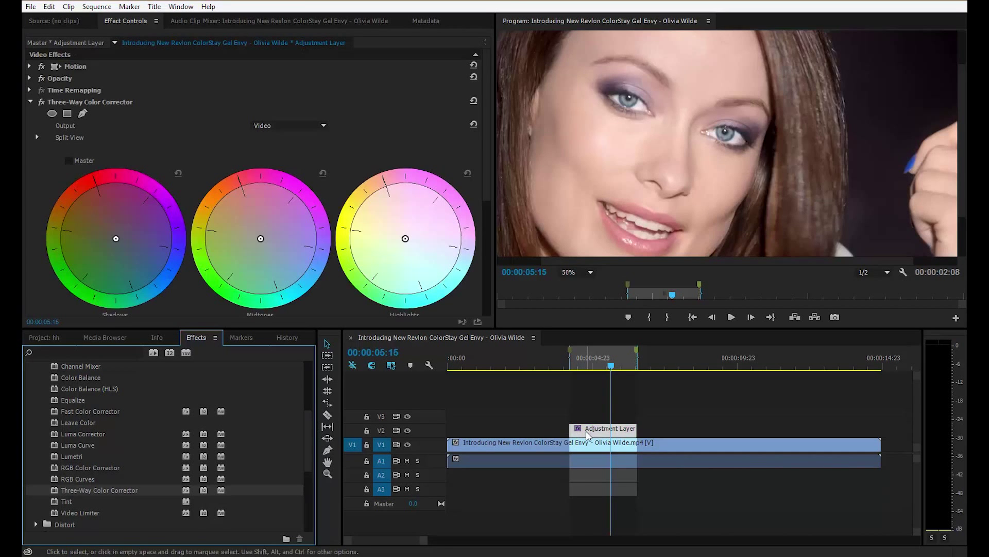
Step: Expand Secondary Color Correction and sample the eye colour as its Center with the eyedropper
{"action": "left_click", "coordinate": [490, 75]}
{"action": "left_click_drag", "start_coordinate": [490, 74], "coordinate": [478, 159]}
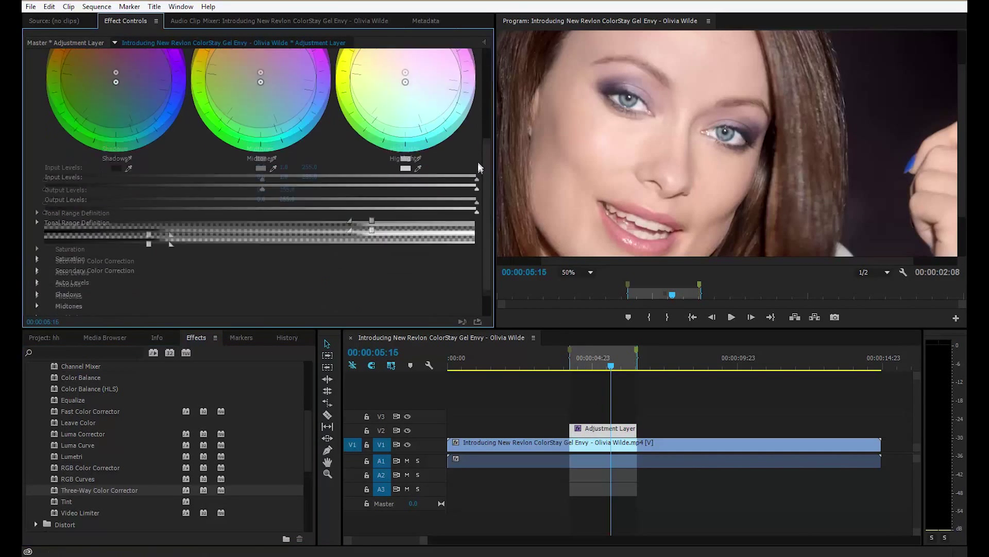
{"action": "left_click", "coordinate": [37, 245]}
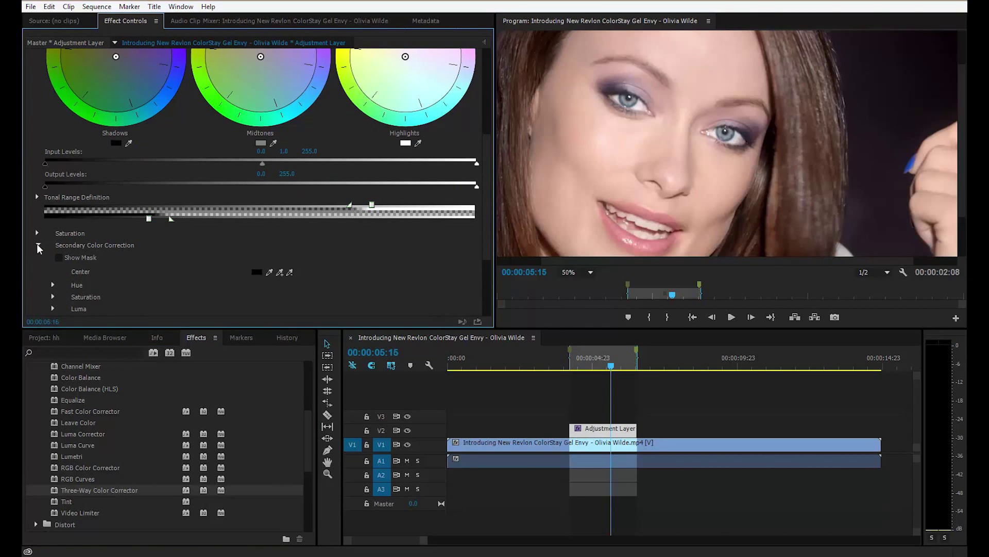
{"action": "left_click_drag", "start_coordinate": [485, 183], "coordinate": [486, 194]}
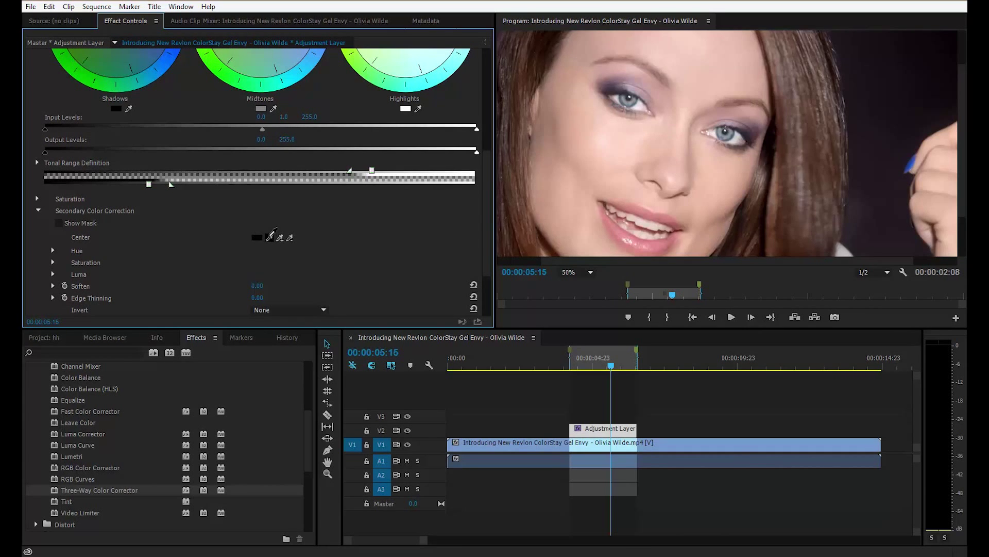
{"action": "left_click_drag", "start_coordinate": [269, 237], "coordinate": [636, 95]}
{"action": "left_click_drag", "start_coordinate": [635, 96], "coordinate": [634, 98]}
{"action": "left_click_drag", "start_coordinate": [490, 178], "coordinate": [494, 101]}
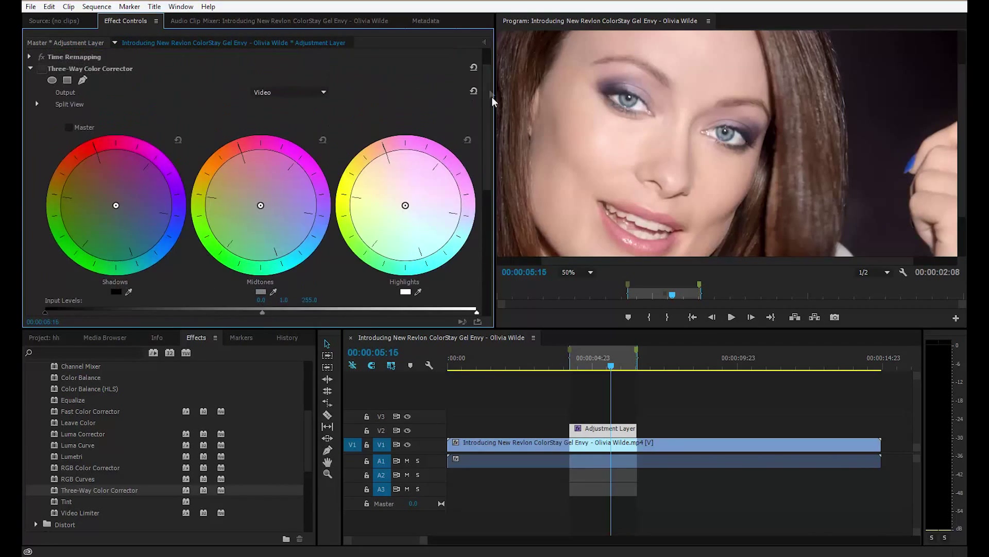
{"action": "scroll", "coordinate": [484, 83], "scroll_direction": "down", "scroll_amount": 6}
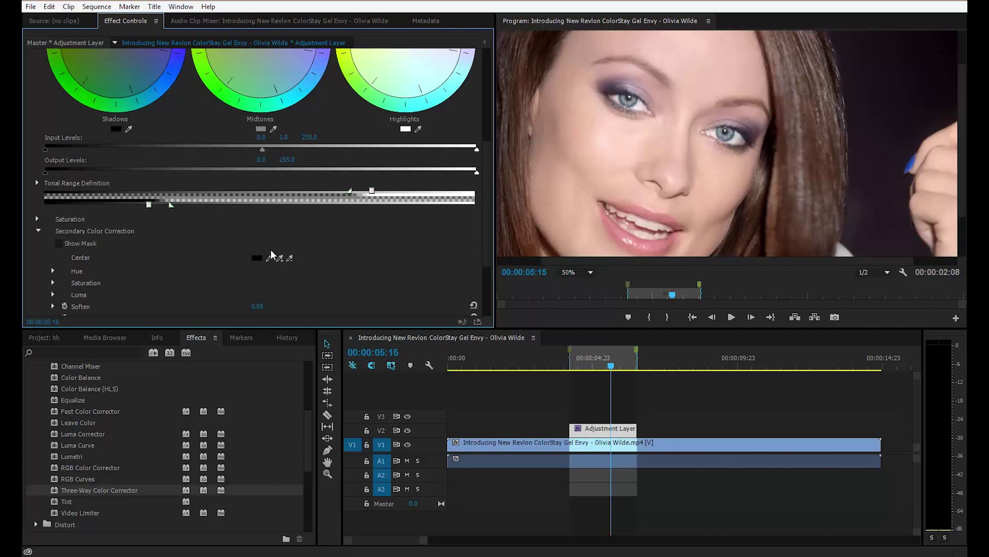
Step: Try grey, face and skin-tone colours as the secondary Center, toggling Show Mask to compare
{"action": "left_click_drag", "start_coordinate": [273, 253], "coordinate": [627, 106]}
{"action": "left_click", "coordinate": [83, 243]}
{"action": "left_click", "coordinate": [82, 243]}
{"action": "left_click", "coordinate": [279, 257]}
{"action": "left_click", "coordinate": [634, 102]}
{"action": "left_click", "coordinate": [59, 243]}
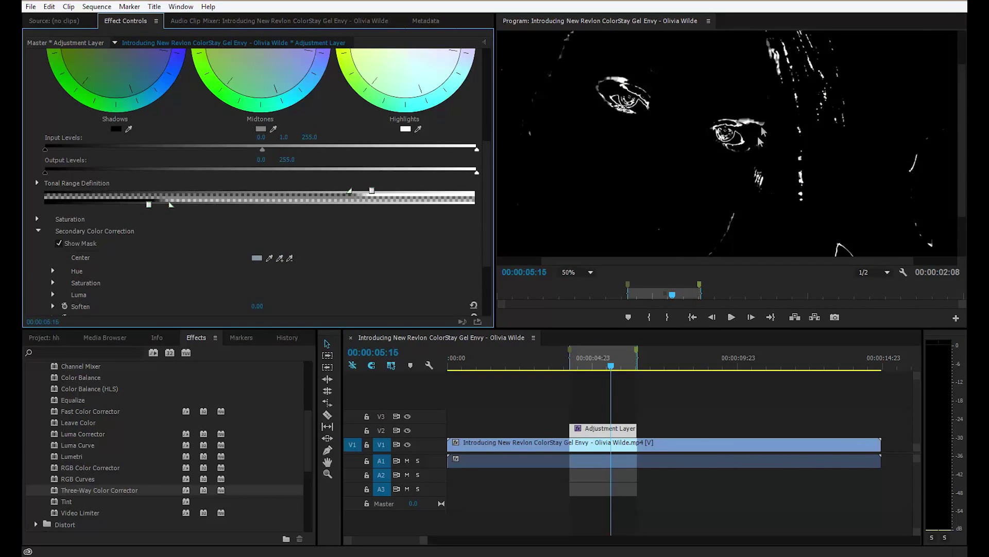
{"action": "left_click_drag", "start_coordinate": [291, 257], "coordinate": [612, 105]}
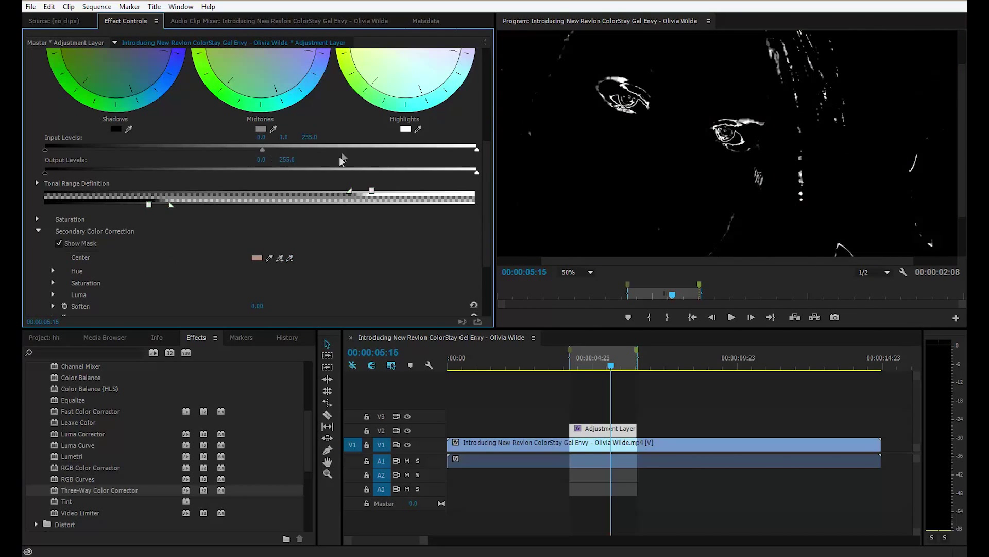
{"action": "left_click", "coordinate": [85, 243]}
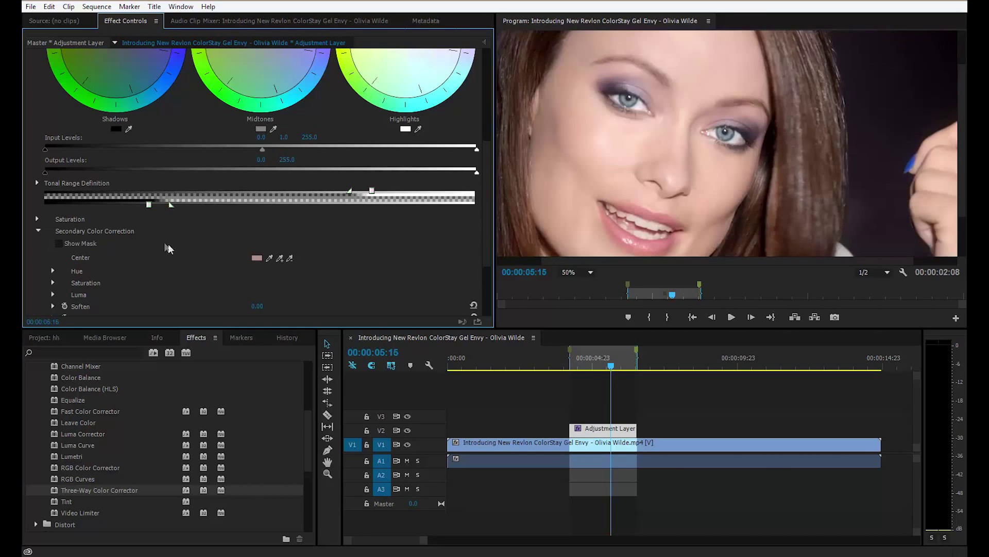
Step: Resample the left eye's colour as Center and inspect its mask in the Program monitor
{"action": "left_click_drag", "start_coordinate": [669, 79], "coordinate": [632, 99]}
{"action": "left_click", "coordinate": [75, 244]}
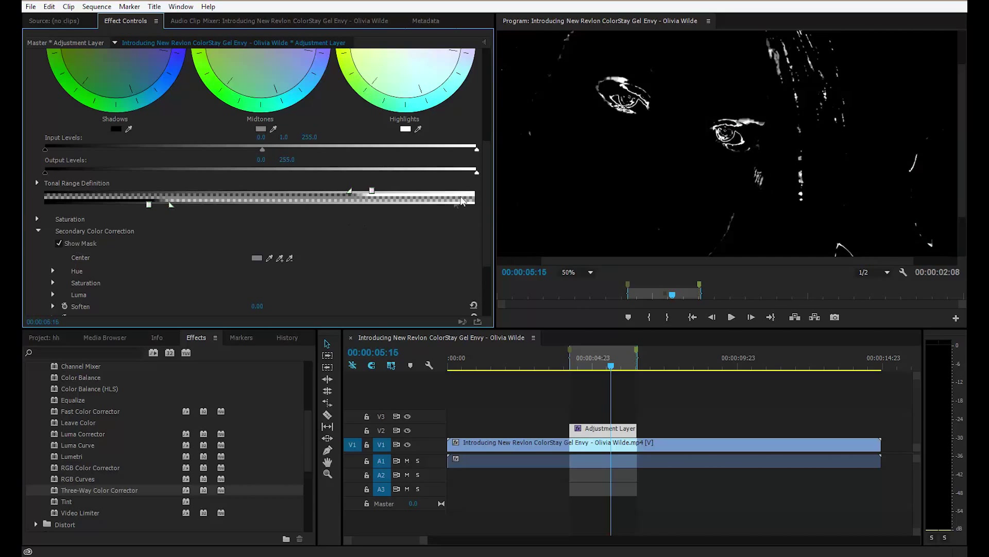
{"action": "left_click_drag", "start_coordinate": [484, 192], "coordinate": [452, 242]}
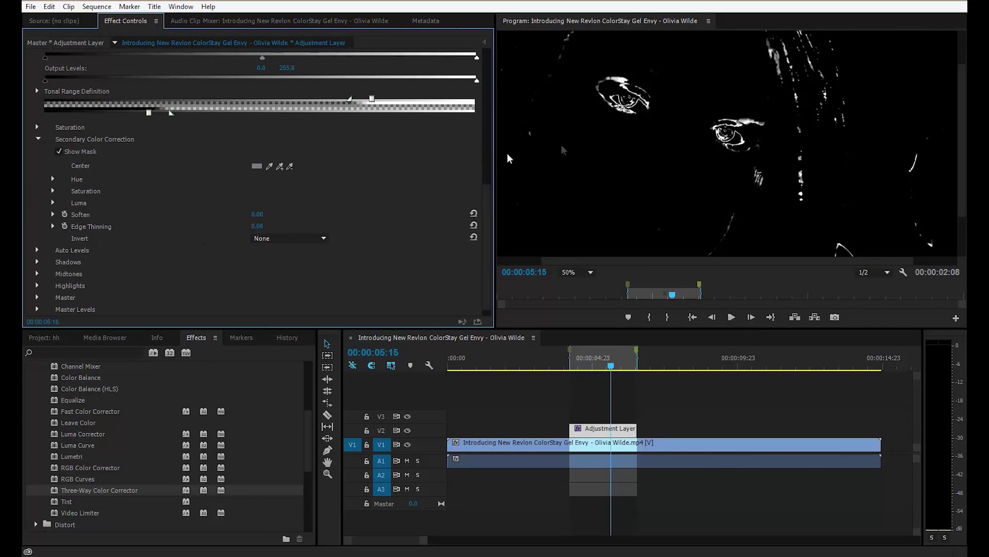
{"action": "left_click", "coordinate": [830, 110]}
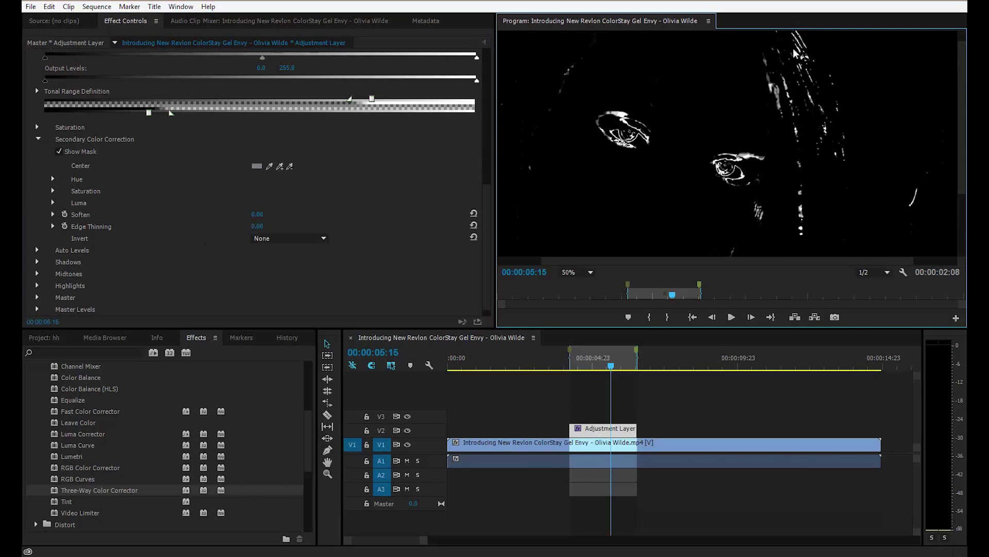
{"action": "scroll", "coordinate": [965, 77], "scroll_direction": "up", "scroll_amount": 1}
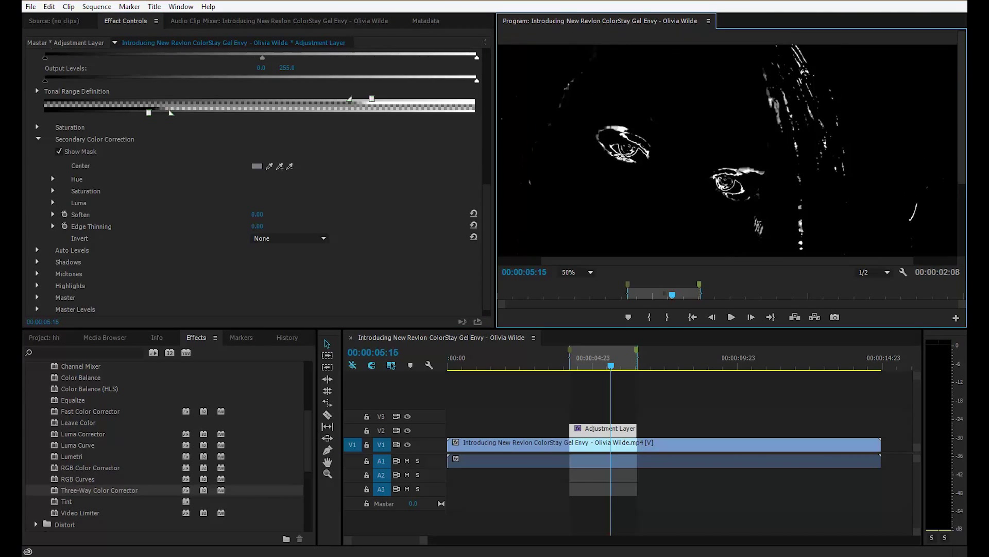
{"action": "scroll", "coordinate": [965, 105], "scroll_direction": "down", "scroll_amount": 5}
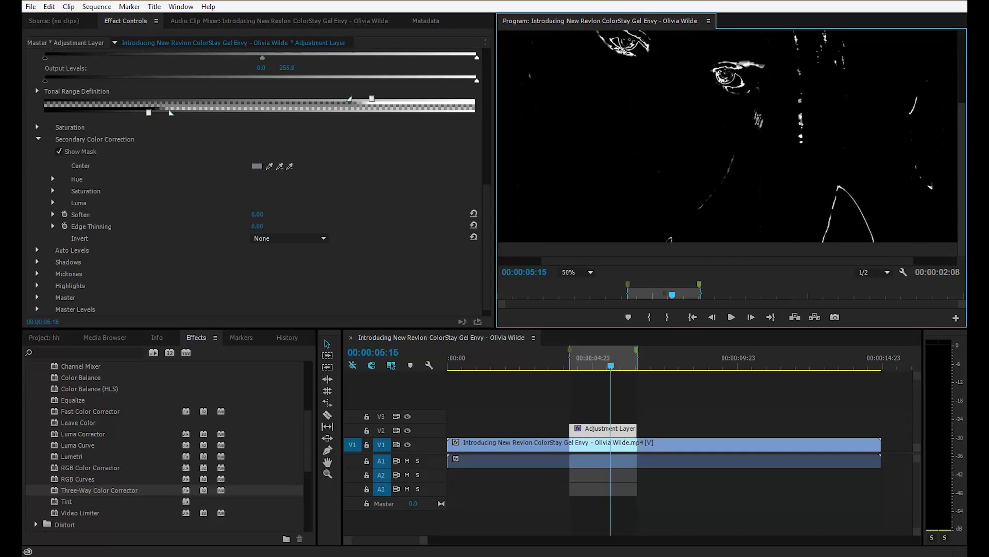
{"action": "left_click", "coordinate": [52, 179]}
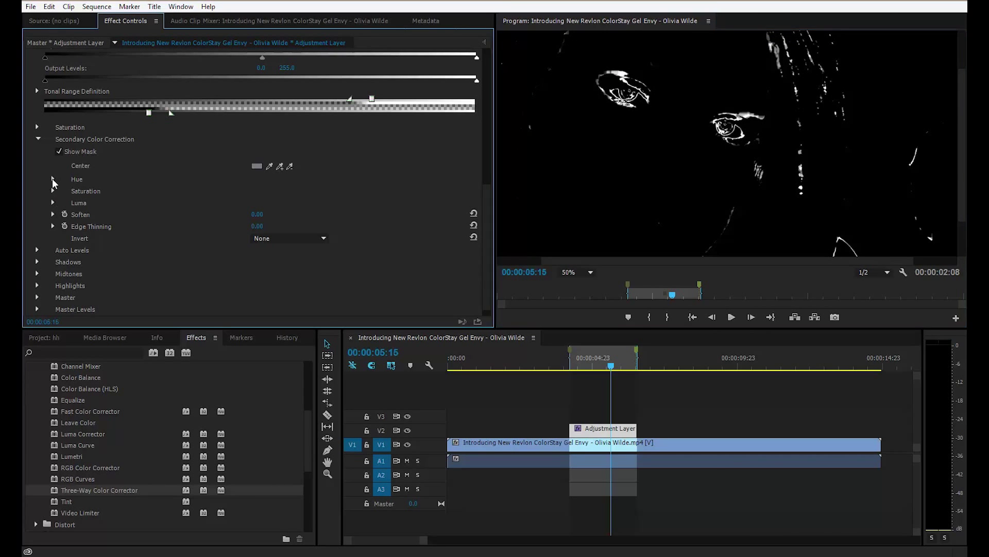
Step: Narrow the hue range to 6.21–27.03 and adjust the saturation handles, undoing one change
{"action": "left_click_drag", "start_coordinate": [297, 199], "coordinate": [357, 201]}
{"action": "left_click_drag", "start_coordinate": [202, 197], "coordinate": [171, 197]}
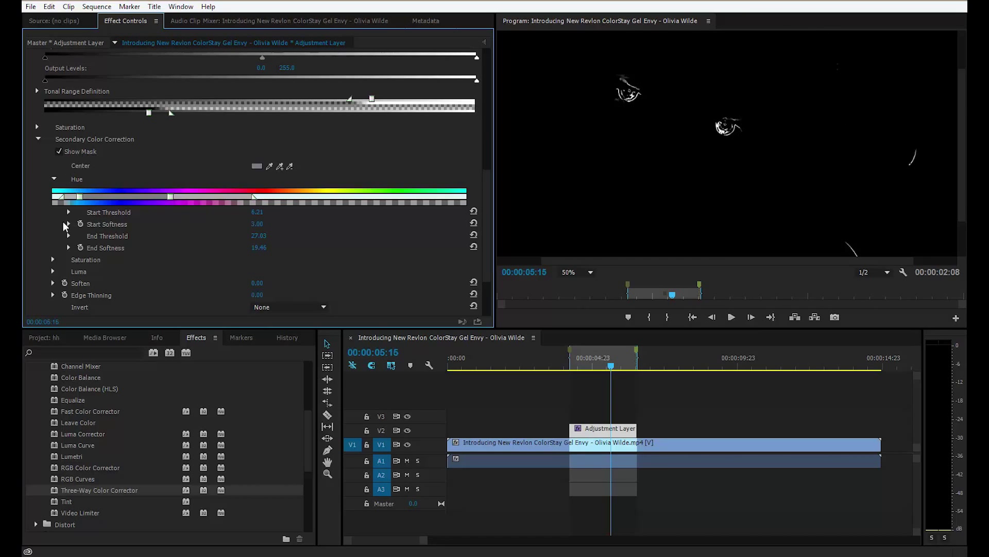
{"action": "left_click", "coordinate": [52, 259]}
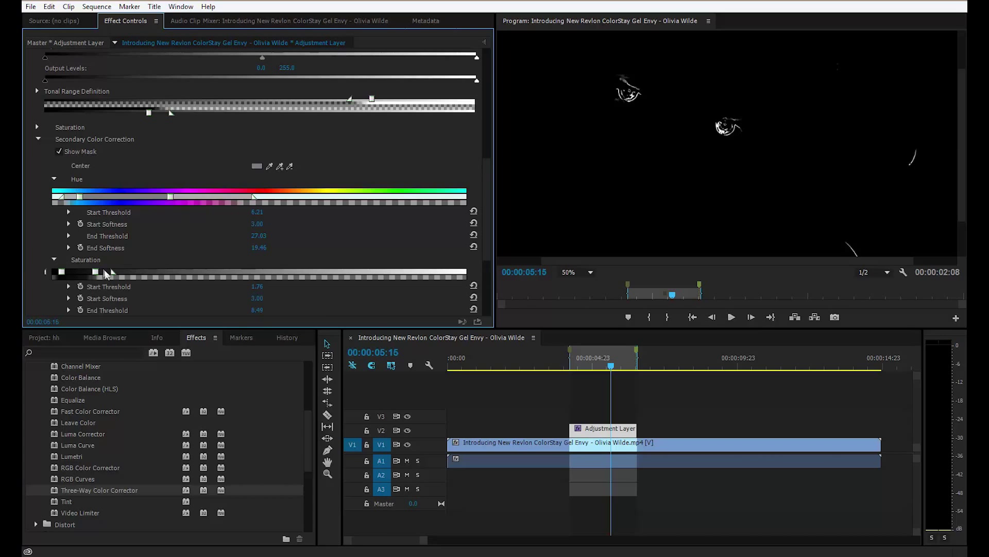
{"action": "left_click_drag", "start_coordinate": [140, 266], "coordinate": [206, 262]}
{"action": "scroll", "coordinate": [485, 164], "scroll_direction": "up", "scroll_amount": 2}
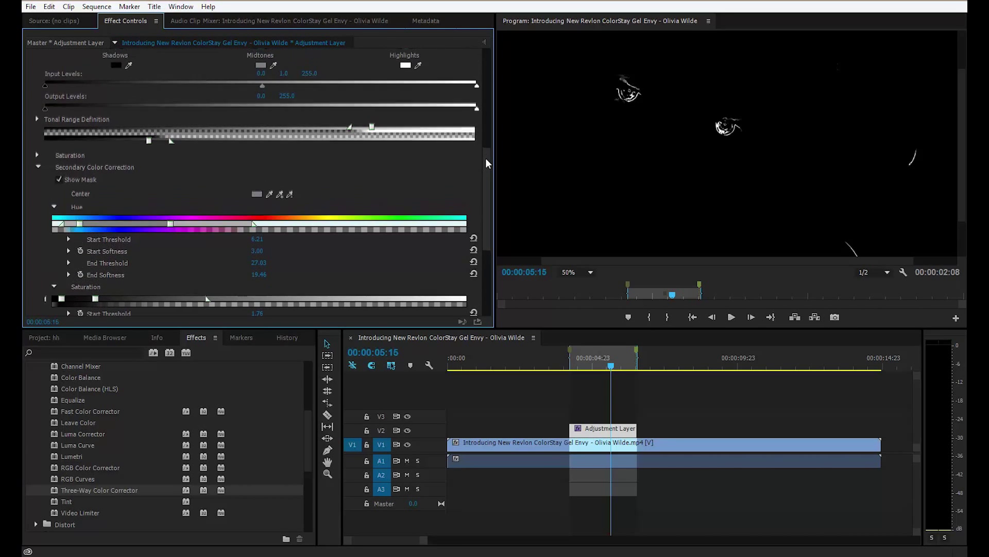
{"action": "scroll", "coordinate": [488, 167], "scroll_direction": "down", "scroll_amount": 1}
{"action": "left_click_drag", "start_coordinate": [97, 276], "coordinate": [108, 276]}
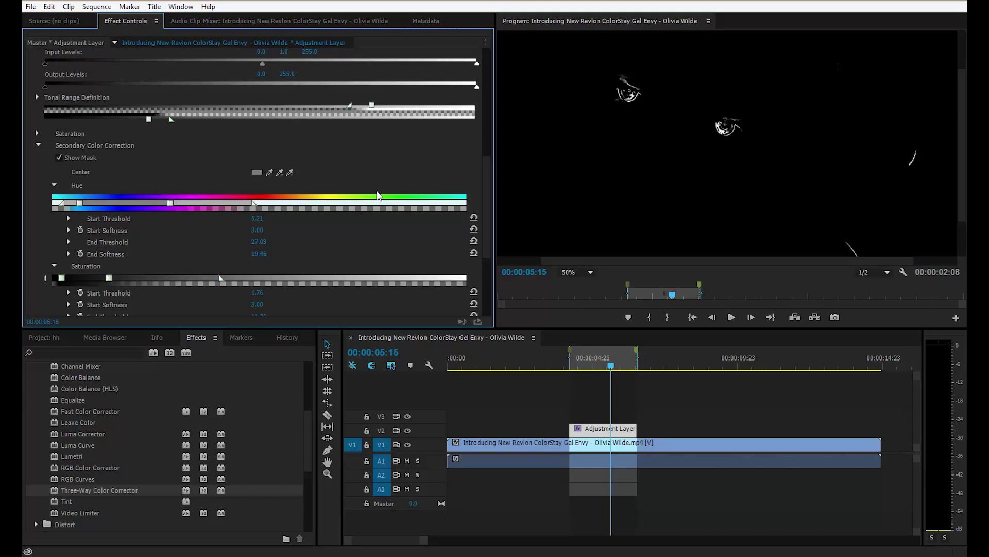
{"action": "key", "text": "ctrl+z"}
{"action": "scroll", "coordinate": [485, 179], "scroll_direction": "up", "scroll_amount": 5}
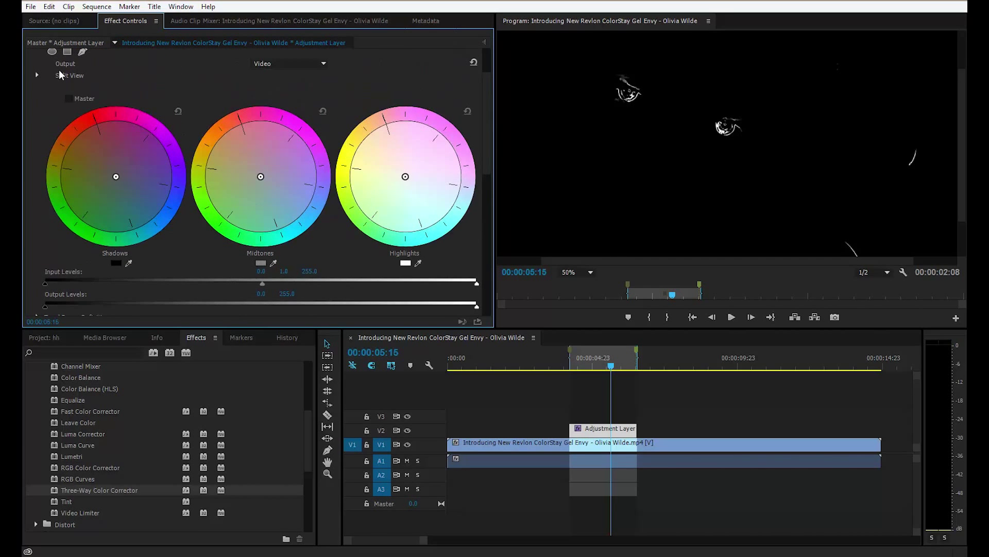
{"action": "scroll", "coordinate": [490, 97], "scroll_direction": "up", "scroll_amount": 2}
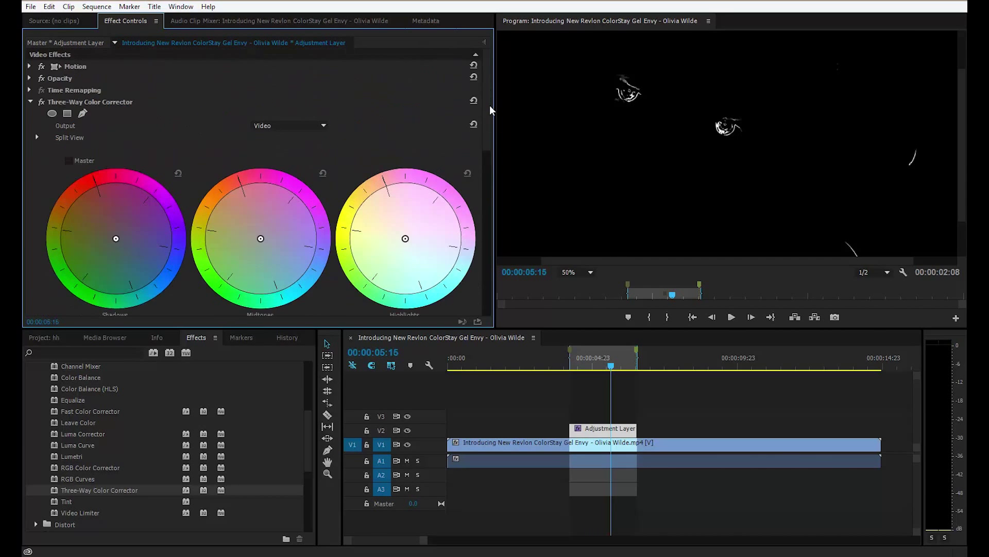
{"action": "left_click_drag", "start_coordinate": [489, 99], "coordinate": [481, 199]}
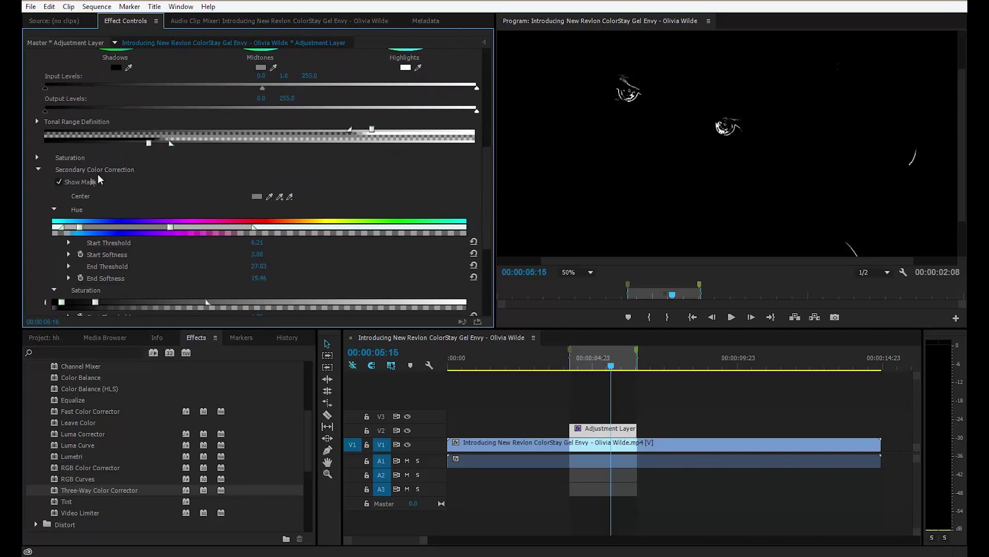
Step: Offset the Shadows, Midtones and Highlights wheels so the isolated eyes turn green-teal
{"action": "left_click", "coordinate": [61, 181]}
{"action": "left_click_drag", "start_coordinate": [487, 184], "coordinate": [484, 112]}
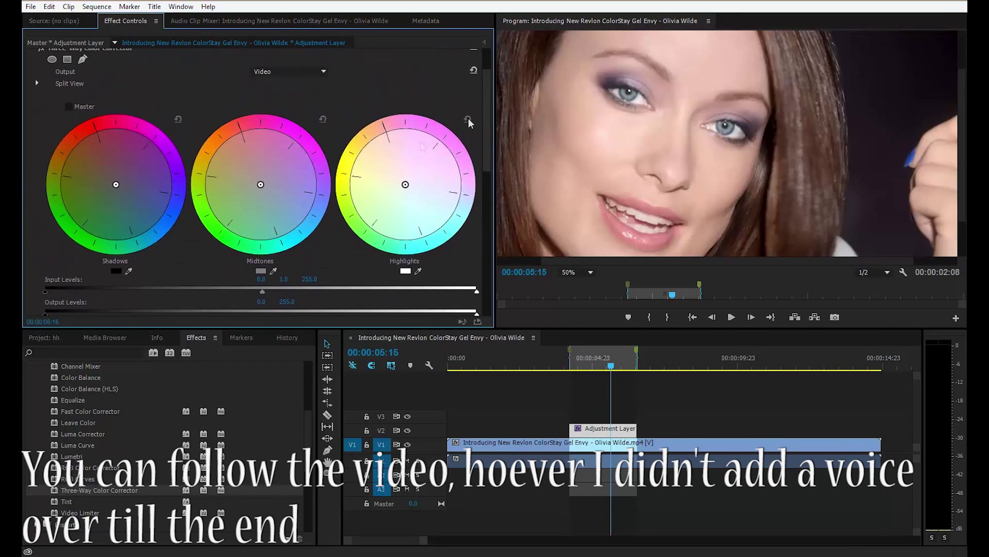
{"action": "left_click_drag", "start_coordinate": [259, 184], "coordinate": [234, 229]}
{"action": "left_click_drag", "start_coordinate": [116, 185], "coordinate": [129, 210]}
{"action": "mouse_move", "coordinate": [405, 184]}
{"action": "left_mouse_down"}
{"action": "mouse_move", "coordinate": [389, 186]}
{"action": "mouse_move", "coordinate": [393, 176]}
{"action": "left_mouse_up"}
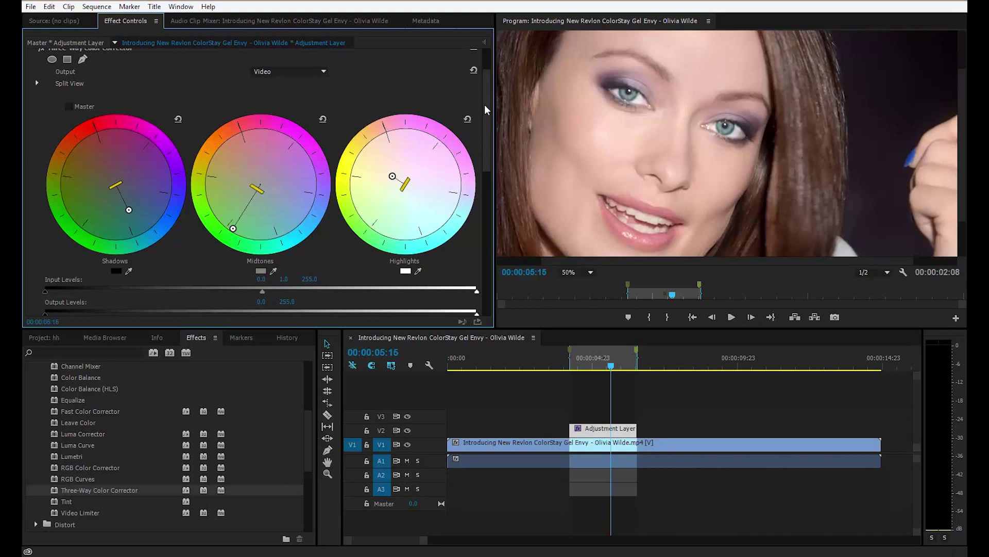
{"action": "left_click_drag", "start_coordinate": [484, 87], "coordinate": [487, 152]}
{"action": "left_click", "coordinate": [60, 217]}
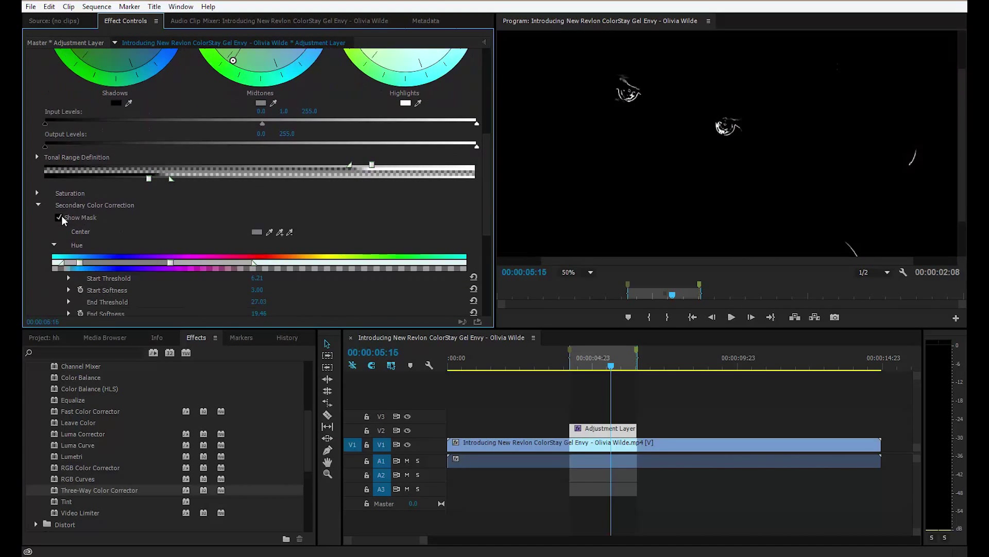
{"action": "left_click", "coordinate": [59, 218]}
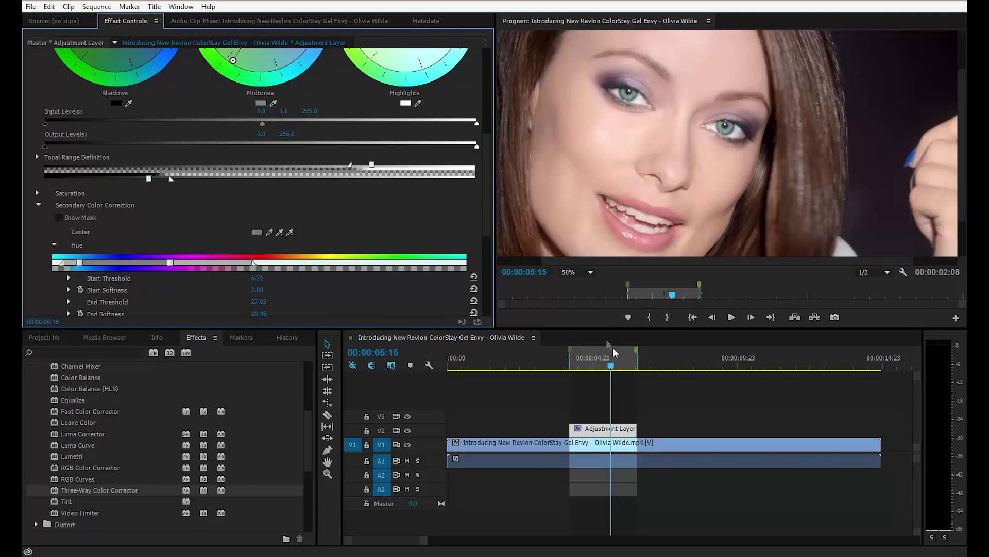
{"action": "mouse_move", "coordinate": [610, 368]}
{"action": "left_mouse_down"}
{"action": "mouse_move", "coordinate": [592, 374]}
{"action": "mouse_move", "coordinate": [608, 370]}
{"action": "left_mouse_up"}
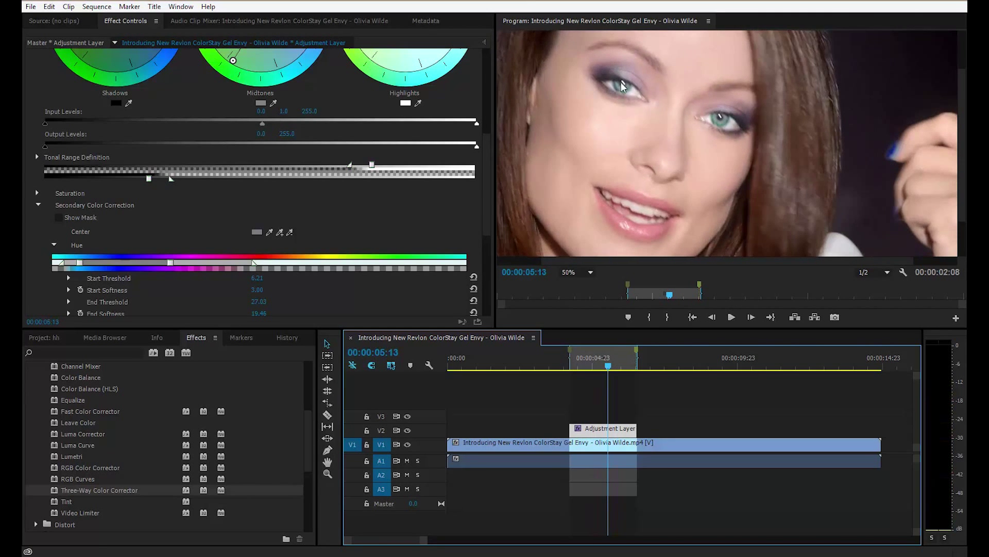
Step: Sample the mauve eyelid colour as the secondary Center and check its mask
{"action": "left_click", "coordinate": [289, 238]}
{"action": "left_click_drag", "start_coordinate": [292, 230], "coordinate": [623, 76]}
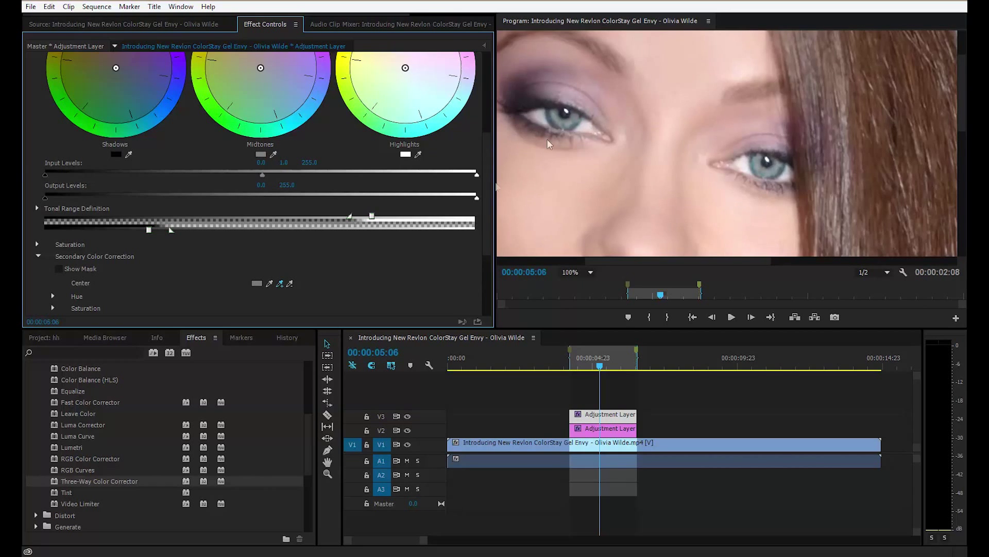
{"action": "left_click", "coordinate": [59, 269]}
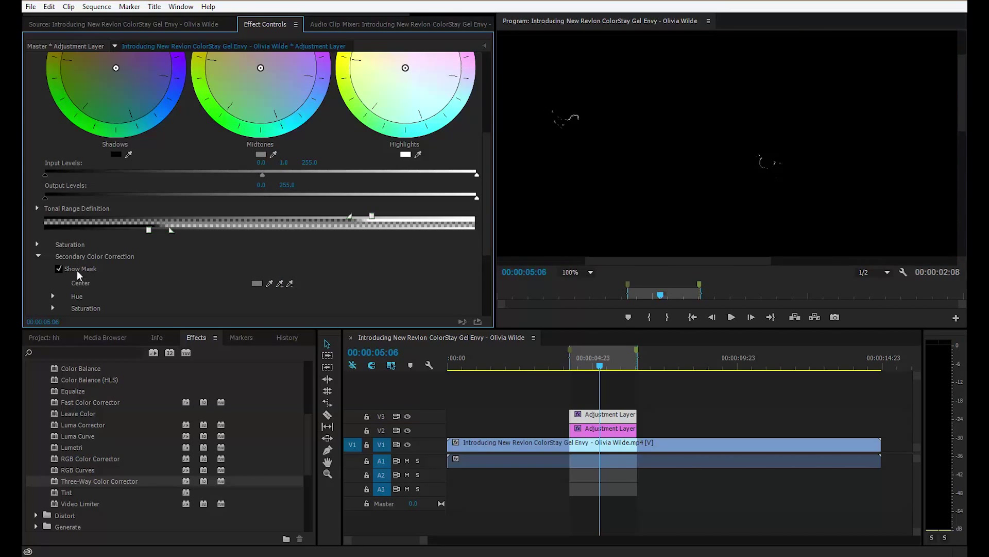
{"action": "left_click", "coordinate": [77, 270]}
Step: Tint the masked midtones toward a new hue at reduced strength and tint the shadows
{"action": "left_click_drag", "start_coordinate": [487, 152], "coordinate": [492, 128]}
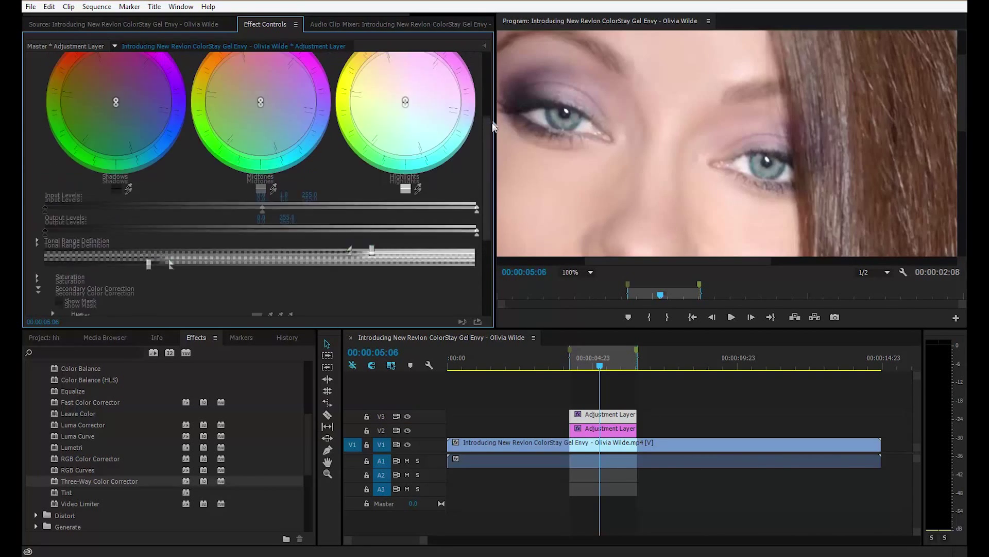
{"action": "scroll", "coordinate": [301, 155], "scroll_direction": "up", "scroll_amount": 2}
{"action": "left_click_drag", "start_coordinate": [261, 126], "coordinate": [287, 90]}
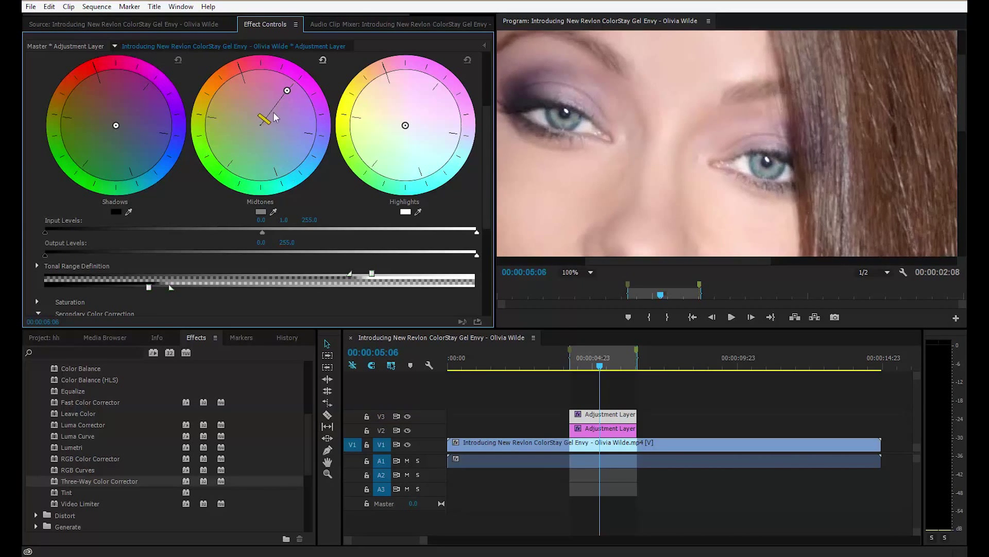
{"action": "left_click_drag", "start_coordinate": [264, 126], "coordinate": [231, 76]}
{"action": "left_click_drag", "start_coordinate": [258, 118], "coordinate": [267, 134]}
{"action": "left_click_drag", "start_coordinate": [121, 124], "coordinate": [150, 115]}
{"action": "left_click_drag", "start_coordinate": [484, 153], "coordinate": [486, 222]}
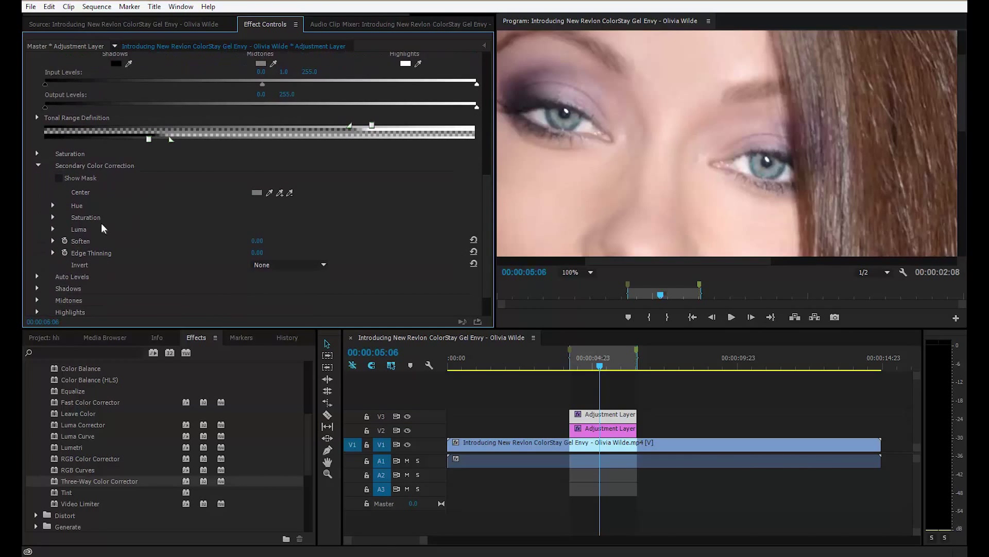
Step: Soften the start and end edges of the eyelid mask's hue range
{"action": "left_click", "coordinate": [54, 206]}
{"action": "left_click_drag", "start_coordinate": [100, 227], "coordinate": [145, 223]}
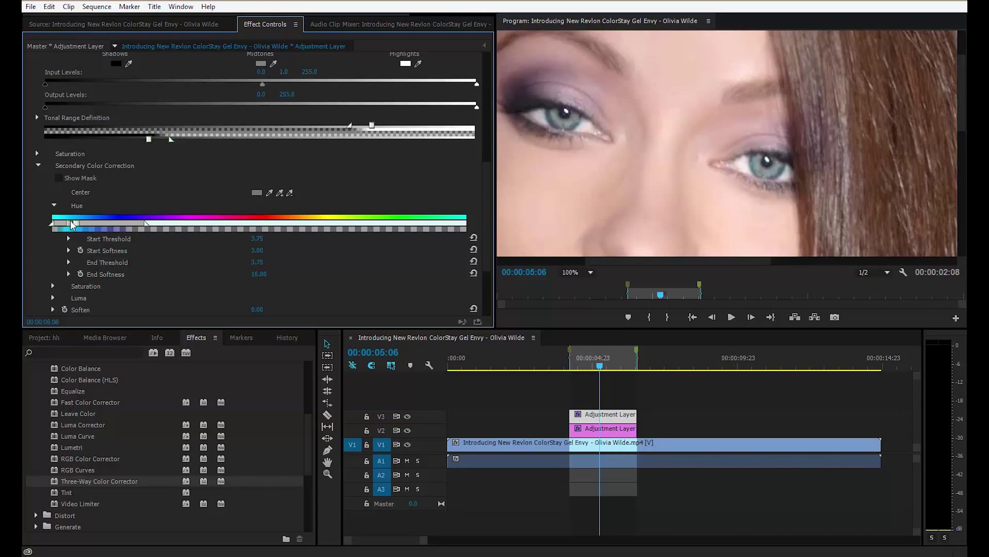
{"action": "left_click_drag", "start_coordinate": [50, 225], "coordinate": [59, 224]}
Step: Set the saturation range end to 8.96 with 18.79 softness and push midtones fully magenta
{"action": "left_click", "coordinate": [53, 286]}
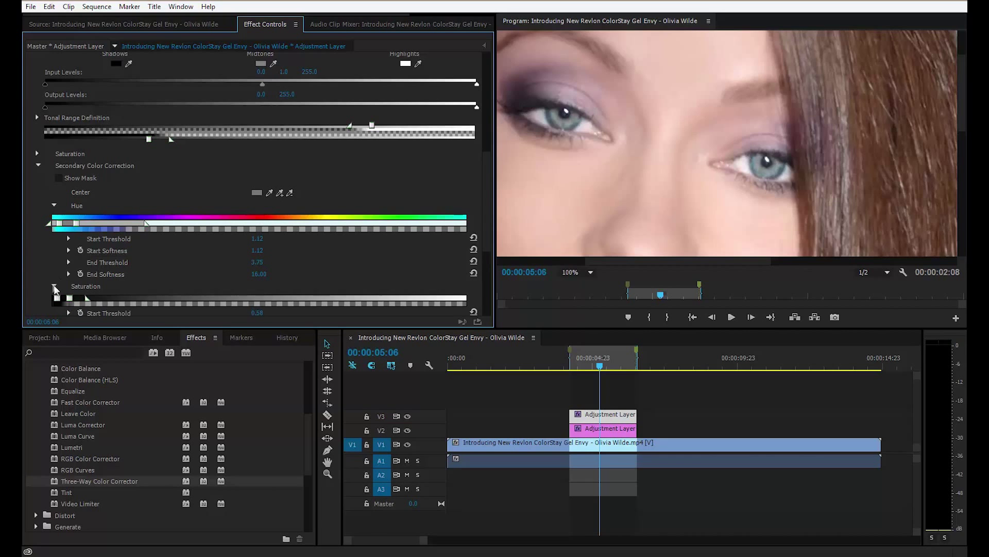
{"action": "scroll", "coordinate": [484, 210], "scroll_direction": "down", "scroll_amount": 2}
{"action": "left_click_drag", "start_coordinate": [87, 251], "coordinate": [150, 249]}
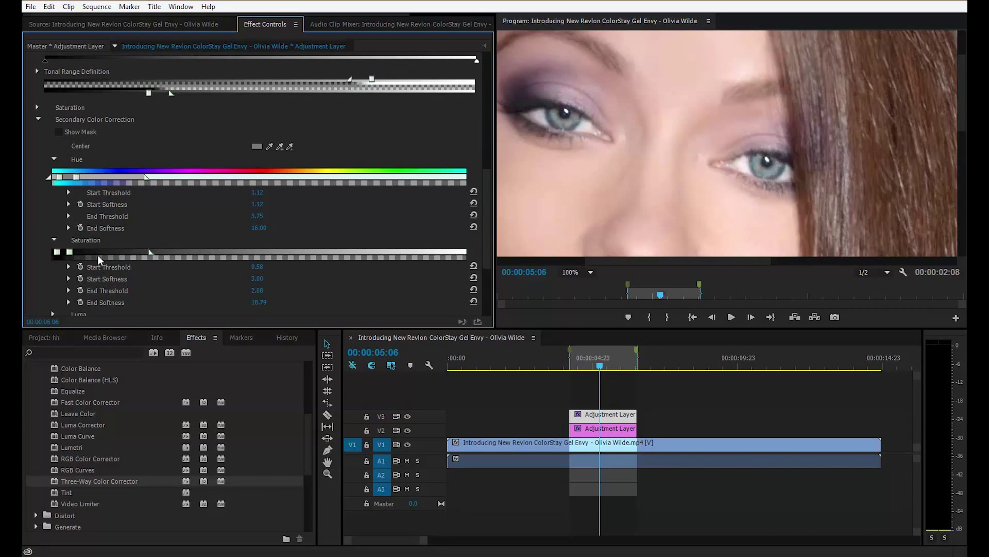
{"action": "left_click_drag", "start_coordinate": [67, 252], "coordinate": [98, 253]}
{"action": "left_click", "coordinate": [71, 132]}
{"action": "left_click", "coordinate": [59, 132]}
{"action": "scroll", "coordinate": [292, 186], "scroll_direction": "up", "scroll_amount": 10}
{"action": "left_click_drag", "start_coordinate": [247, 164], "coordinate": [239, 140]}
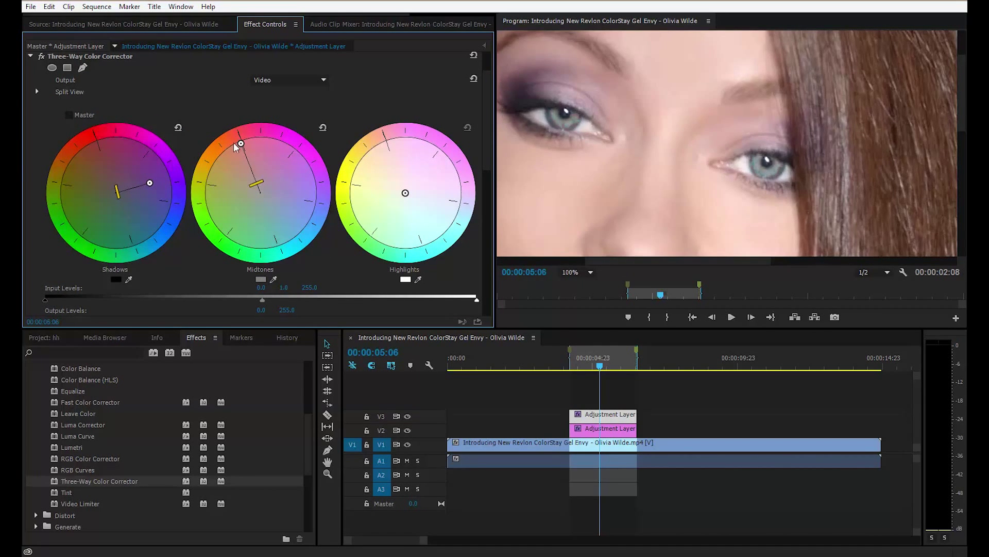
Step: Ease the eyelid layer's midtone tint back slightly and review the frame at 00:00:05:03
{"action": "mouse_move", "coordinate": [243, 145]}
{"action": "left_mouse_down"}
{"action": "mouse_move", "coordinate": [248, 162]}
{"action": "mouse_move", "coordinate": [246, 142]}
{"action": "left_mouse_up"}
{"action": "mouse_move", "coordinate": [600, 365]}
{"action": "left_mouse_down"}
{"action": "mouse_move", "coordinate": [586, 364]}
{"action": "mouse_move", "coordinate": [596, 365]}
{"action": "left_mouse_up"}
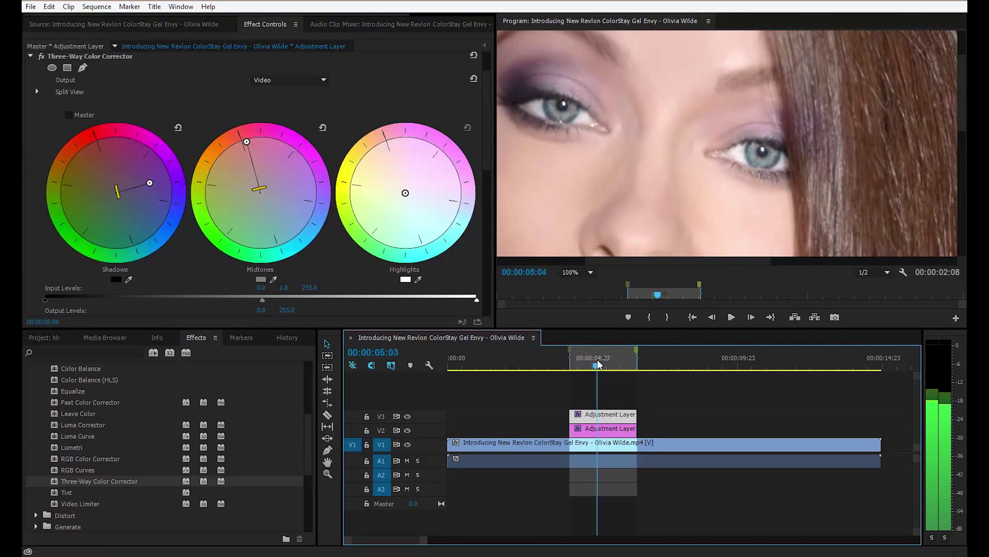
{"action": "left_click_drag", "start_coordinate": [489, 116], "coordinate": [487, 199]}
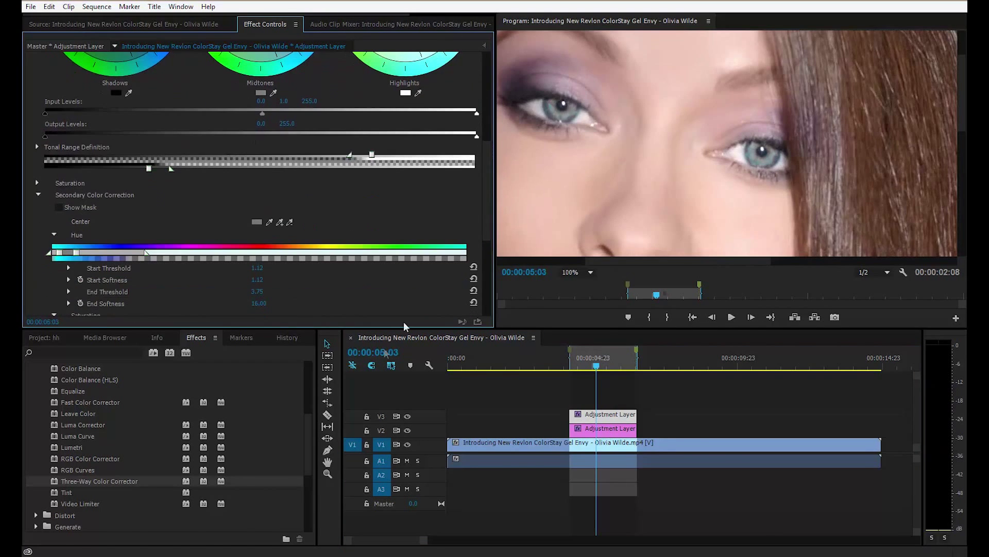
{"action": "left_click", "coordinate": [54, 336]}
Step: Create a new 1920×1080 adjustment layer and stack it on track V4 above the others
{"action": "left_click", "coordinate": [286, 537]}
{"action": "left_click", "coordinate": [325, 426]}
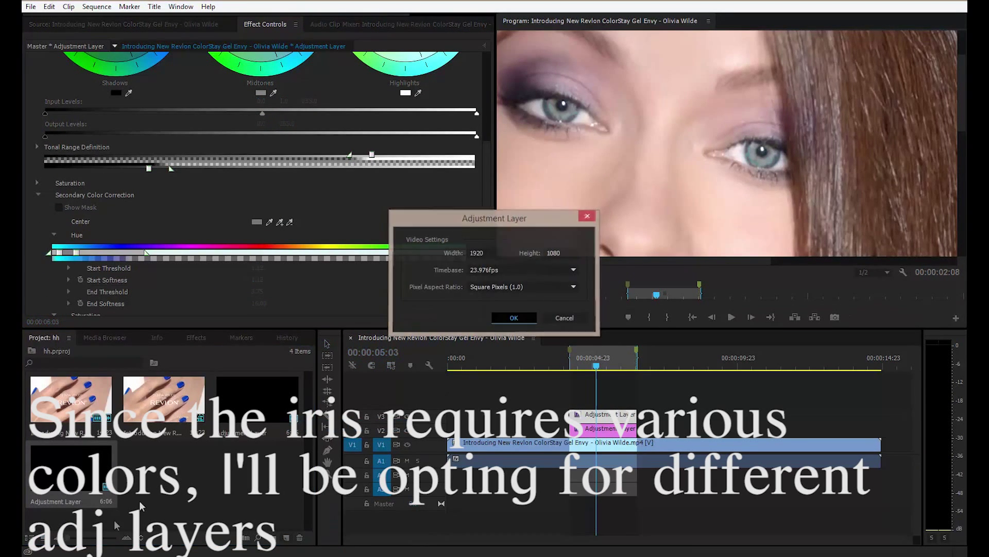
{"action": "left_click", "coordinate": [514, 320]}
{"action": "left_click_drag", "start_coordinate": [209, 440], "coordinate": [637, 400]}
{"action": "left_click_drag", "start_coordinate": [490, 163], "coordinate": [486, 176]}
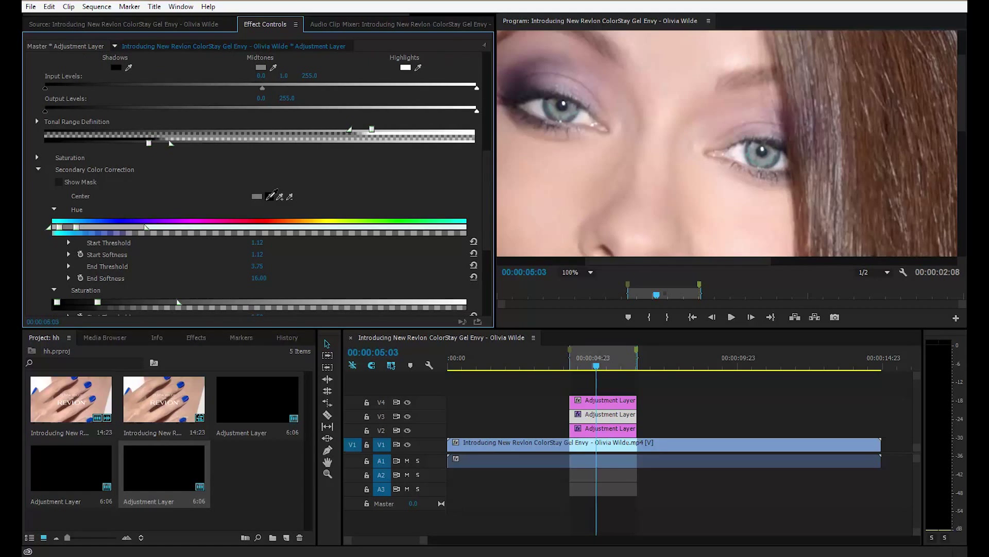
{"action": "left_click", "coordinate": [607, 405]}
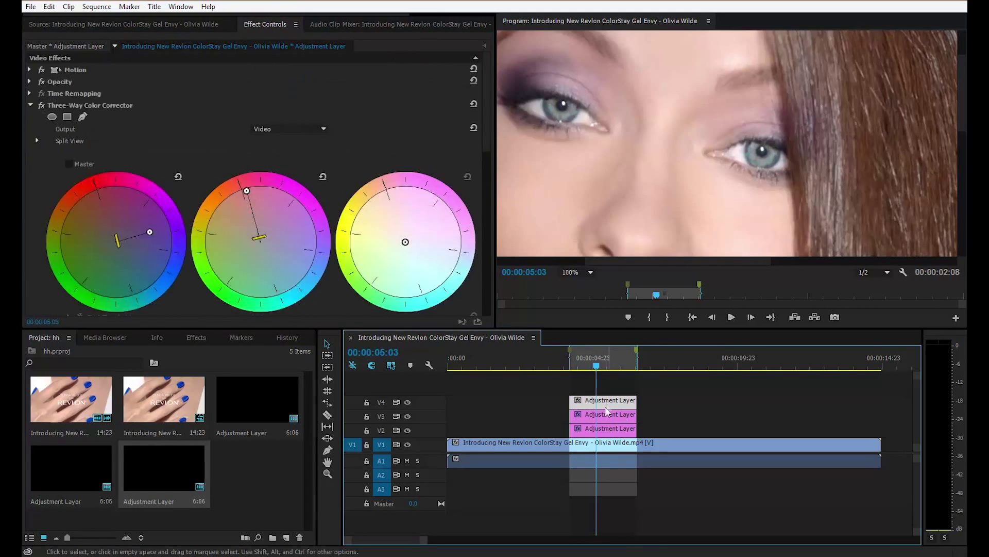
Step: Apply Three-Way Color Corrector to the V4 adjustment layer and expand its Secondary Color Correction
{"action": "left_click", "coordinate": [210, 341]}
{"action": "left_click_drag", "start_coordinate": [131, 479], "coordinate": [585, 404]}
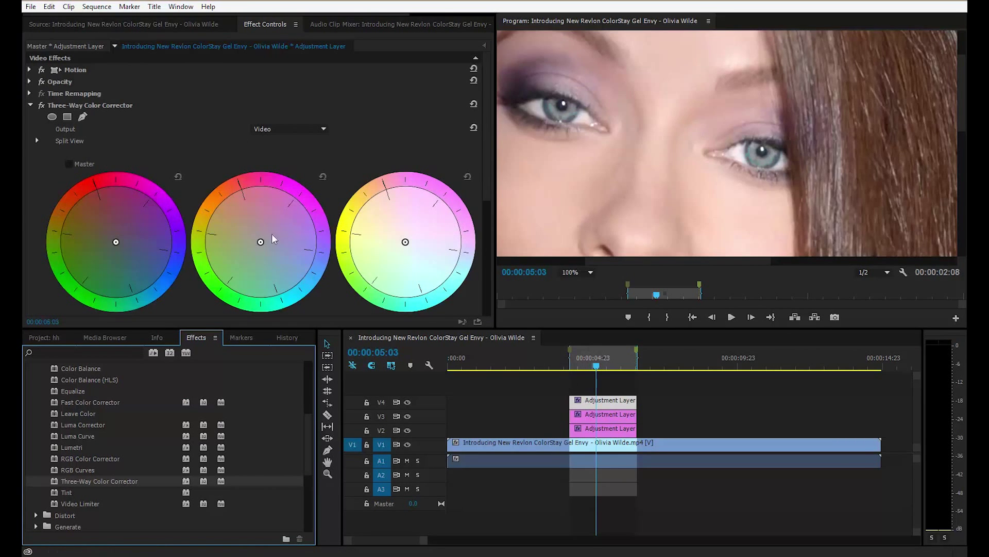
{"action": "scroll", "coordinate": [293, 216], "scroll_direction": "down", "scroll_amount": 2}
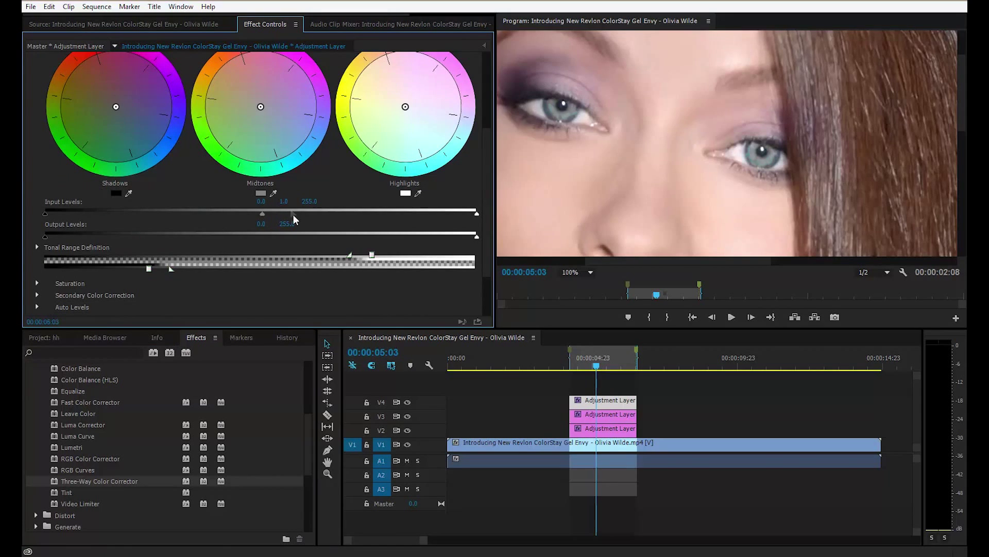
{"action": "scroll", "coordinate": [60, 215], "scroll_direction": "down", "scroll_amount": 2}
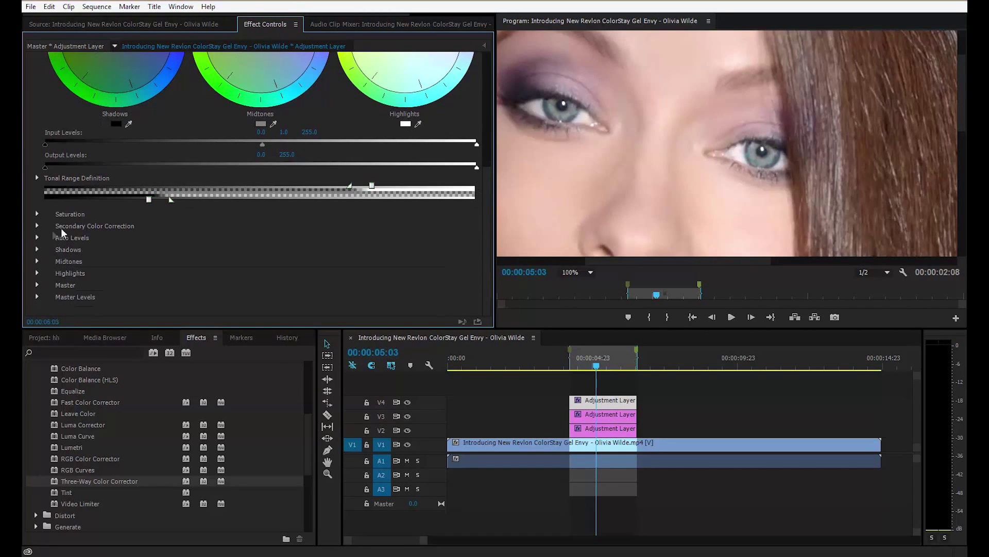
{"action": "left_click", "coordinate": [36, 214]}
{"action": "left_click", "coordinate": [36, 214]}
{"action": "left_click", "coordinate": [37, 226]}
Step: Sample the darker bluish eye colour as the secondary target and check its mask
{"action": "left_click", "coordinate": [576, 110]}
{"action": "left_click", "coordinate": [550, 106]}
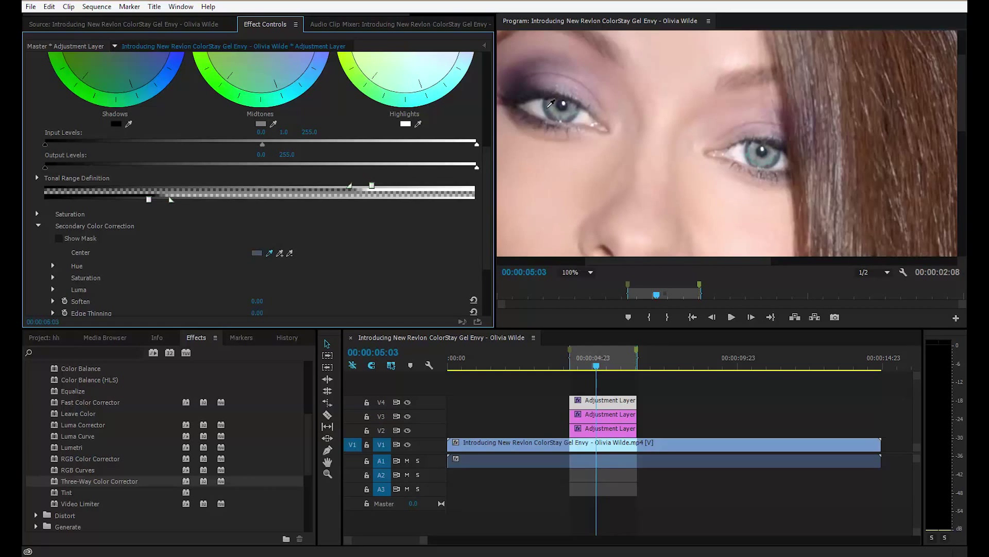
{"action": "left_click", "coordinate": [58, 238]}
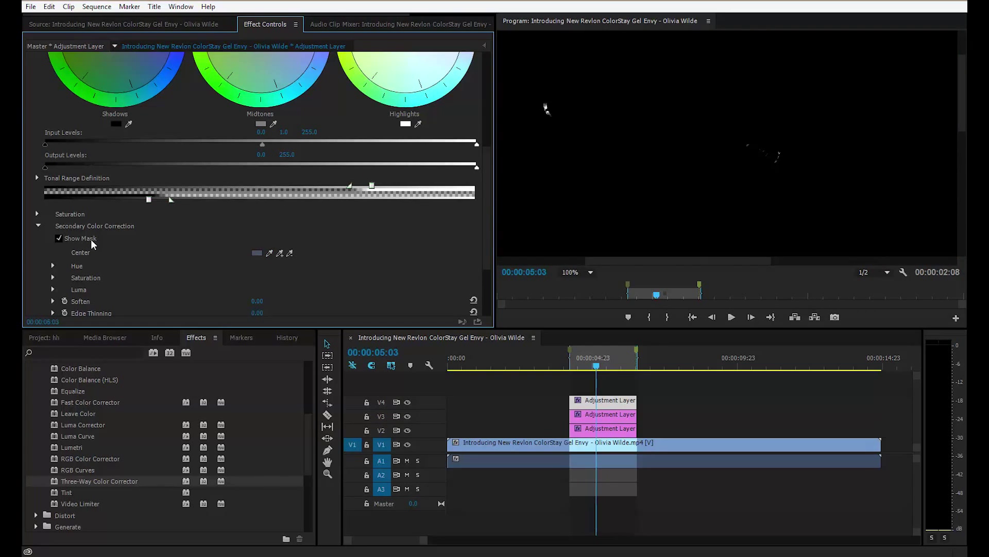
{"action": "left_click", "coordinate": [91, 239]}
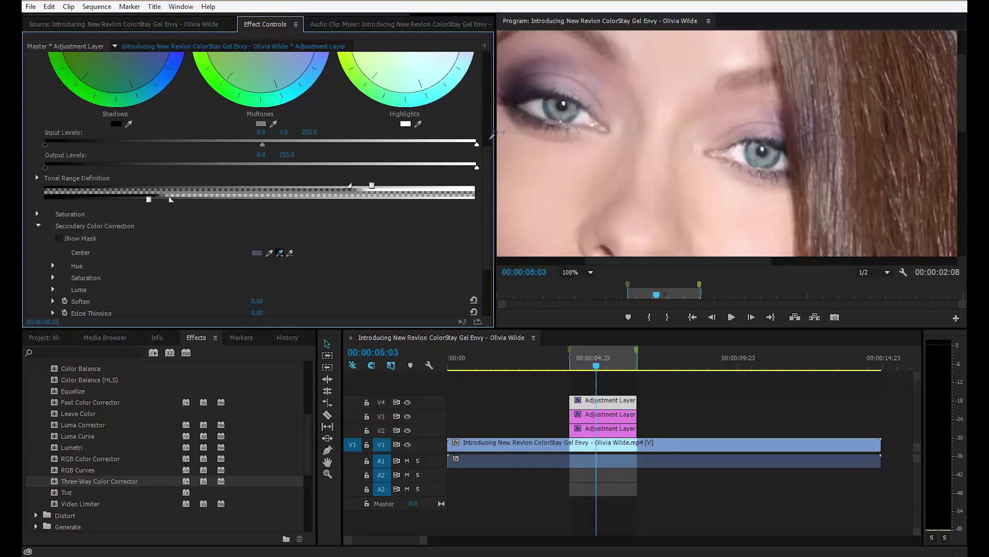
{"action": "left_click", "coordinate": [64, 236]}
{"action": "left_click", "coordinate": [64, 236]}
{"action": "scroll", "coordinate": [480, 222], "scroll_direction": "up", "scroll_amount": 5}
Step: Push midtones and shadows toward magenta, nudge the highlights, and show the Source monitor
{"action": "left_click_drag", "start_coordinate": [260, 189], "coordinate": [288, 129]}
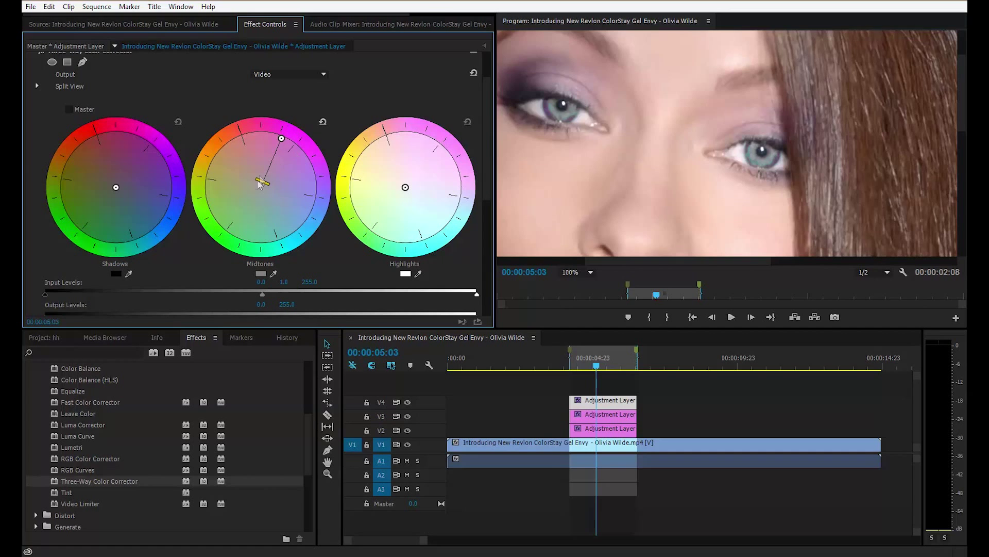
{"action": "left_click_drag", "start_coordinate": [116, 187], "coordinate": [101, 149]}
{"action": "left_click_drag", "start_coordinate": [405, 187], "coordinate": [422, 190]}
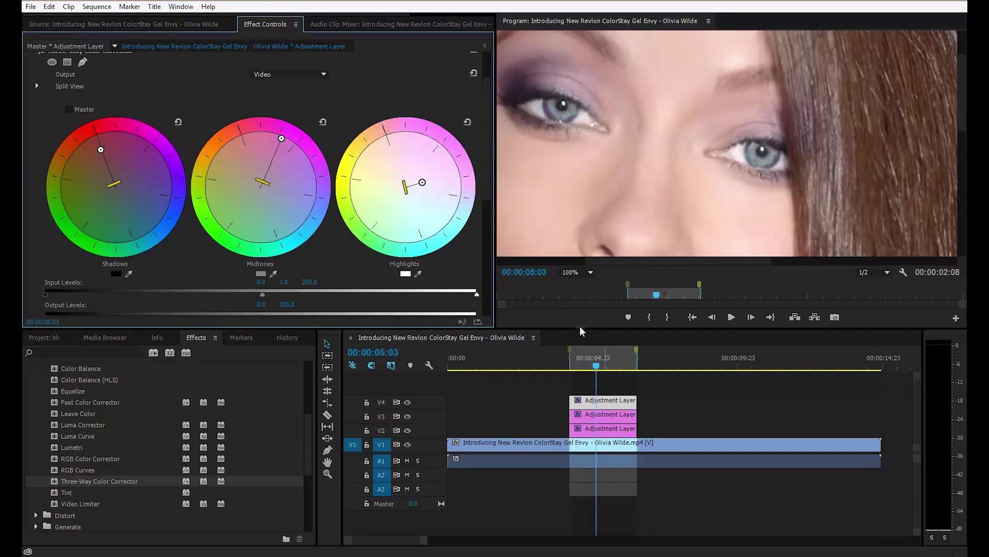
{"action": "mouse_move", "coordinate": [598, 367]}
{"action": "left_mouse_down"}
{"action": "mouse_move", "coordinate": [580, 367]}
{"action": "mouse_move", "coordinate": [629, 362]}
{"action": "mouse_move", "coordinate": [599, 359]}
{"action": "left_mouse_up"}
{"action": "key", "text": "alt+shift+1"}
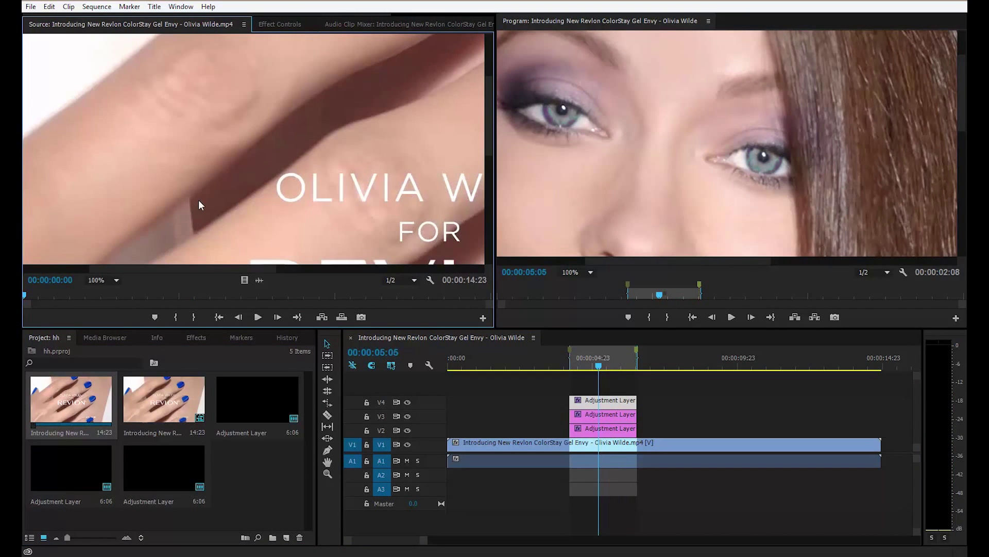
Step: Match the Source monitor to the ungraded eye close-up frame for comparison
{"action": "left_click_drag", "start_coordinate": [27, 294], "coordinate": [209, 299]}
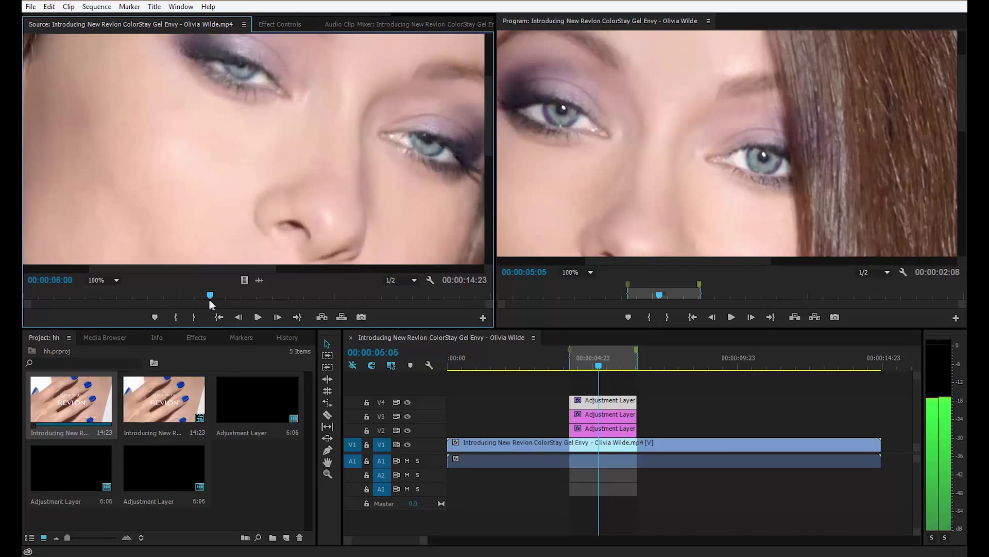
{"action": "key", "text": "Left"}
{"action": "key", "text": "Left"}
{"action": "key", "text": "Left"}
{"action": "key", "text": "Left"}
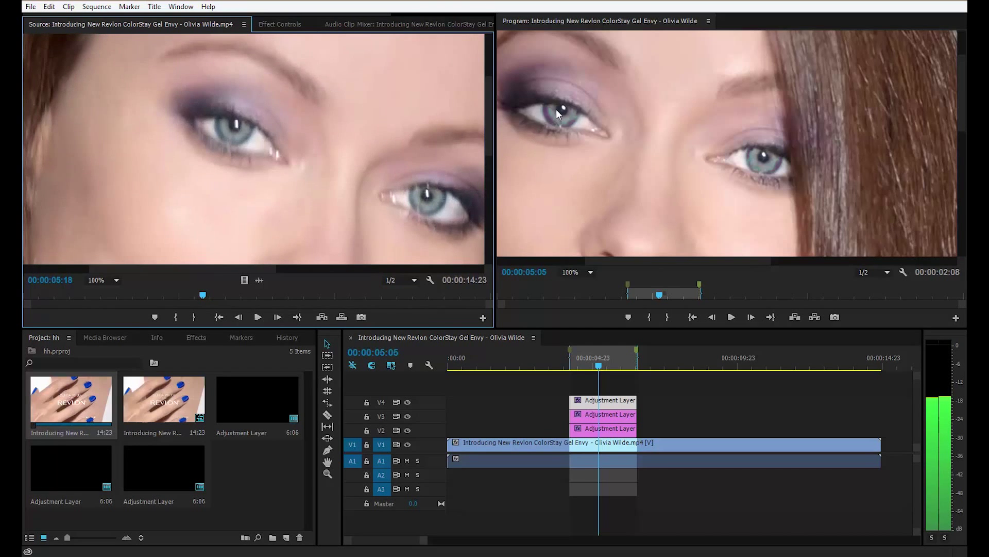
{"action": "key", "text": "Left"}
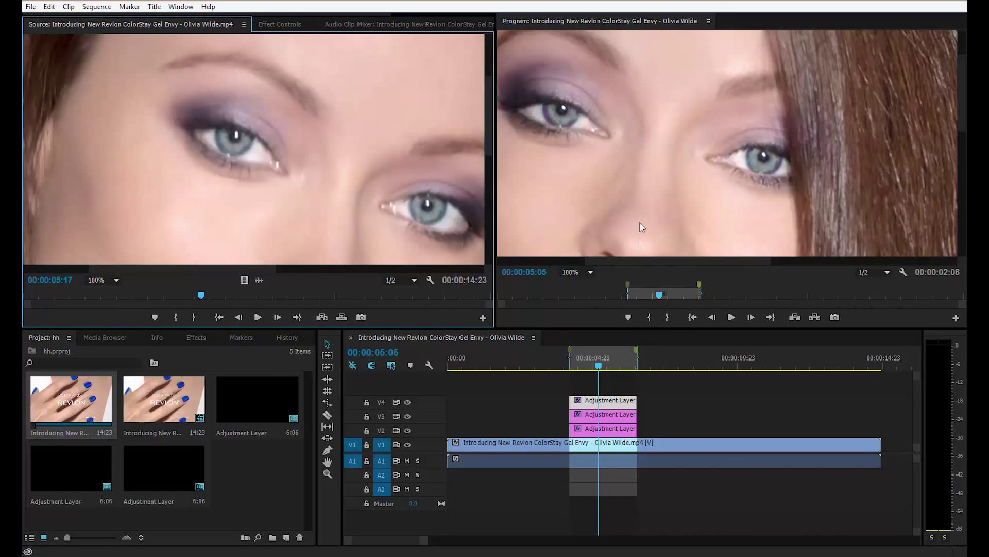
Step: Select the V2 adjustment layer and look over its effect settings
{"action": "left_click", "coordinate": [195, 337]}
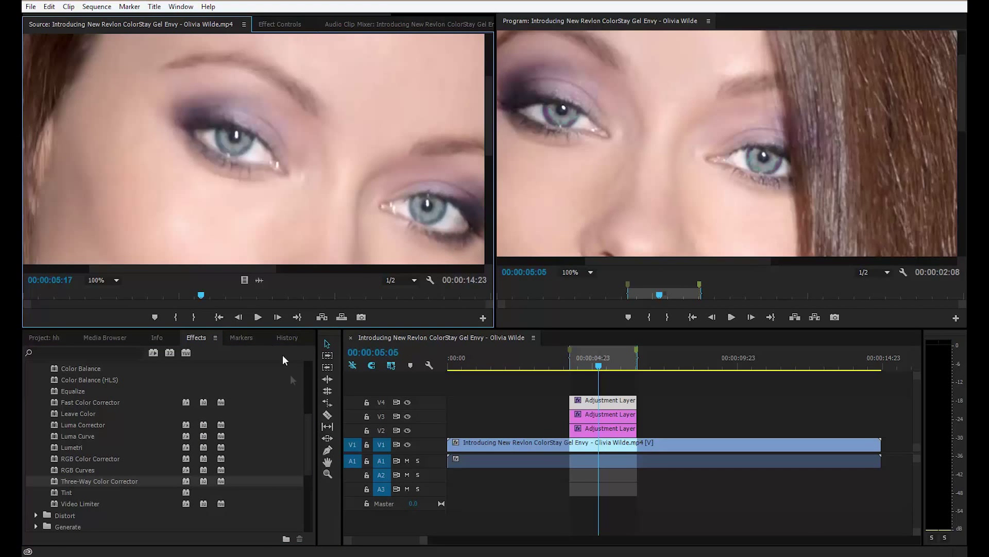
{"action": "left_click", "coordinate": [596, 427]}
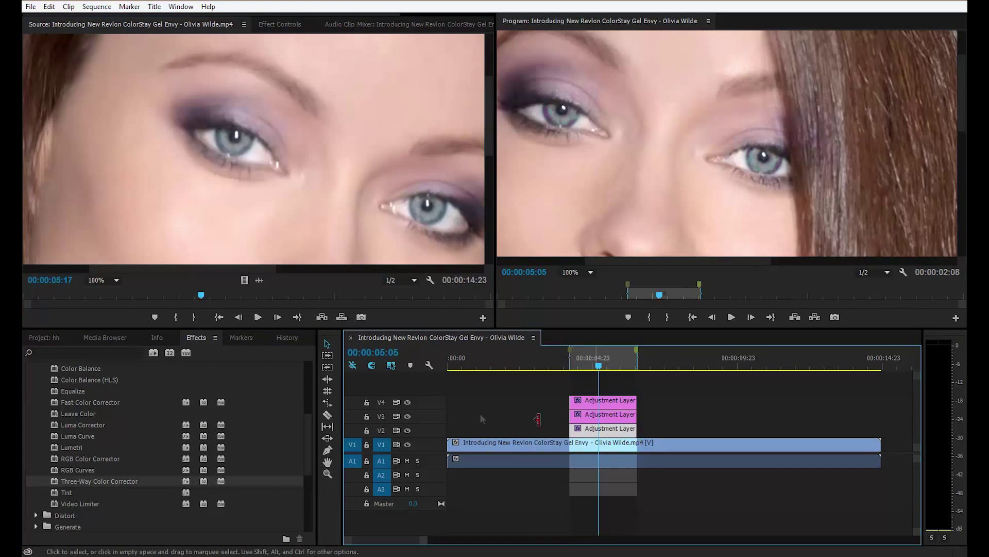
{"action": "left_click", "coordinate": [206, 338]}
{"action": "left_click_drag", "start_coordinate": [310, 409], "coordinate": [311, 463]}
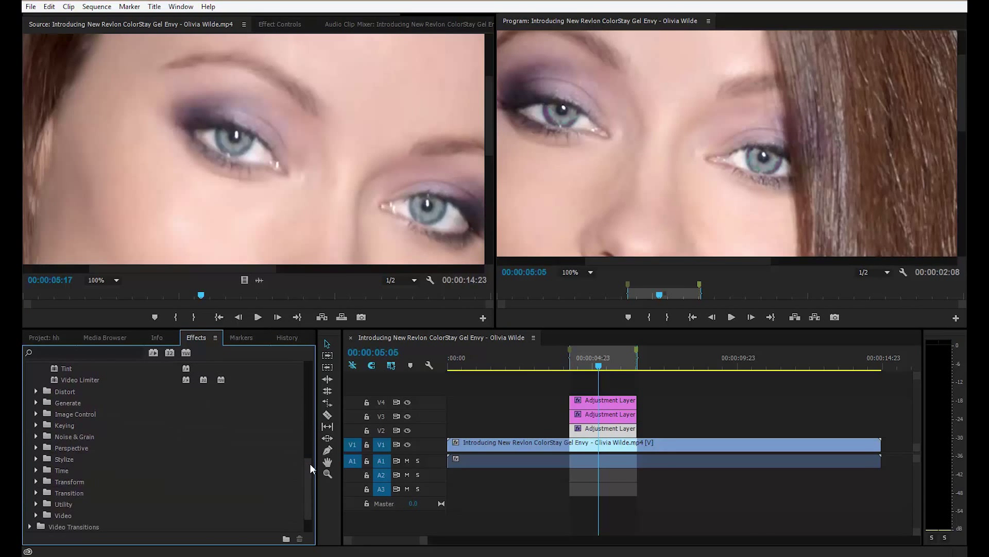
{"action": "left_click_drag", "start_coordinate": [304, 476], "coordinate": [294, 443]}
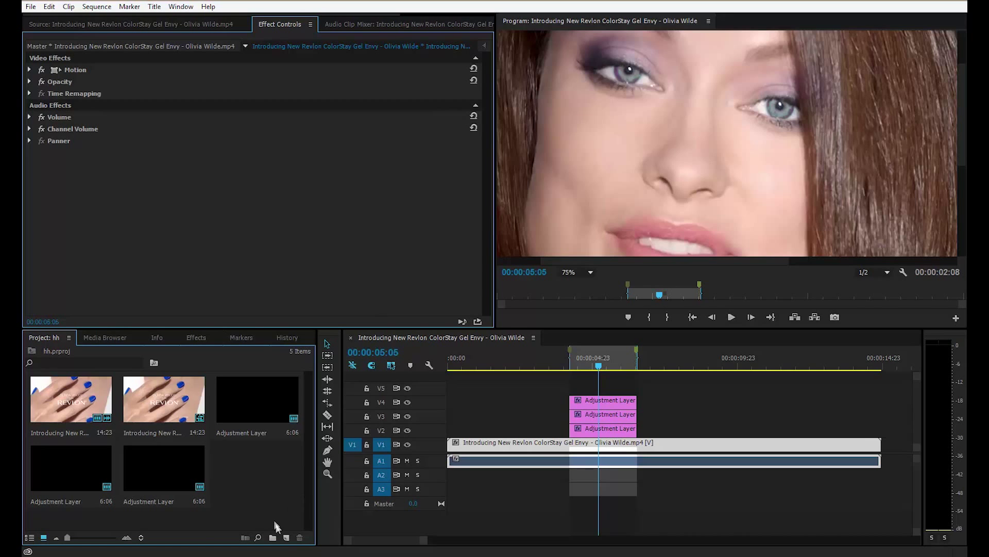
{"action": "left_click", "coordinate": [286, 537]}
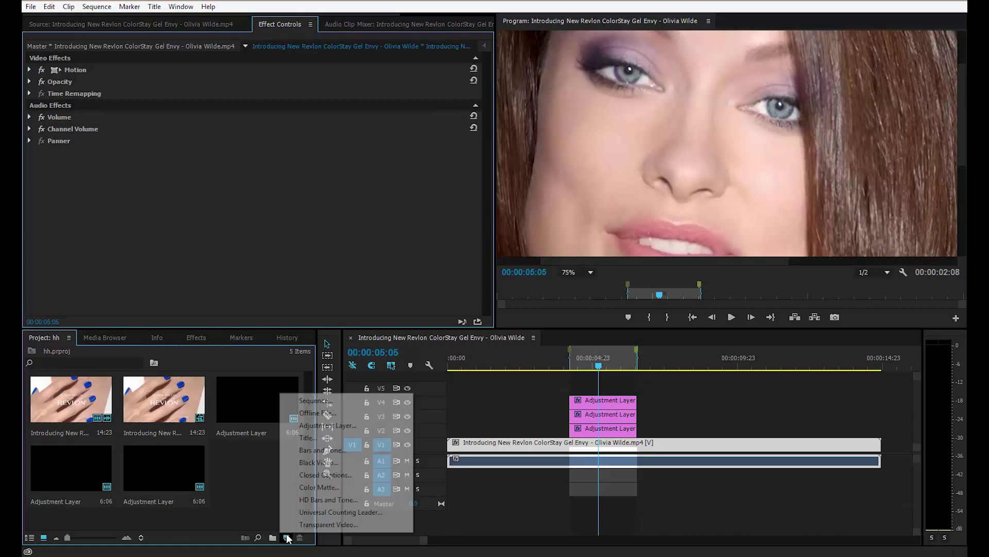
Step: Create another adjustment layer and place it on V5, trimmed to match the others
{"action": "left_click", "coordinate": [322, 422]}
{"action": "left_click", "coordinate": [510, 317]}
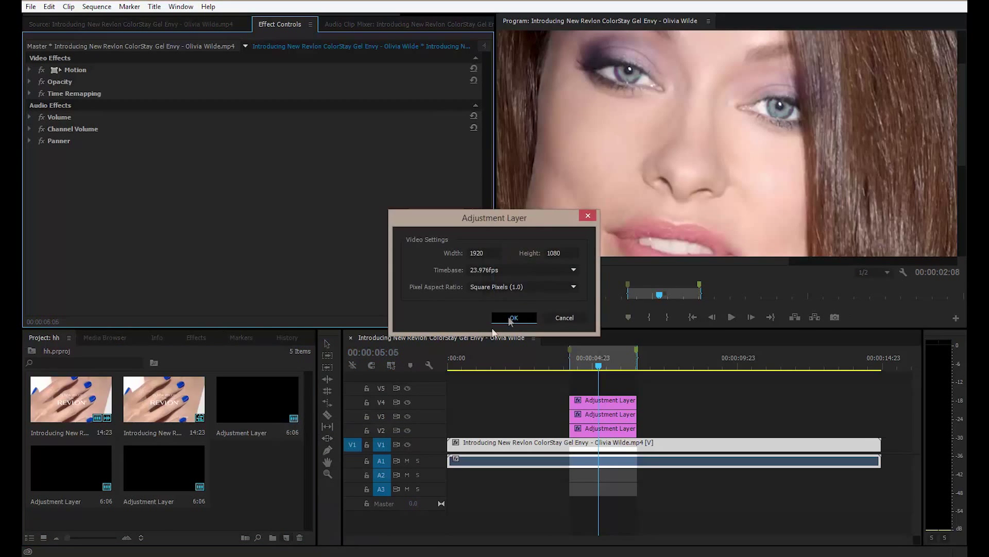
{"action": "left_click", "coordinate": [199, 338]}
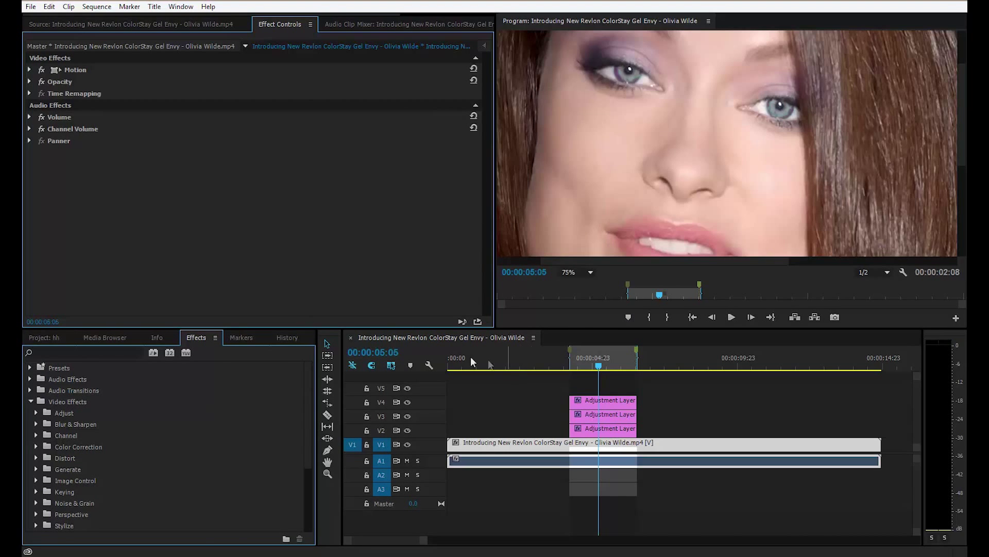
{"action": "left_click", "coordinate": [44, 338]}
{"action": "left_click_drag", "start_coordinate": [261, 450], "coordinate": [580, 391]}
{"action": "left_click_drag", "start_coordinate": [750, 388], "coordinate": [637, 389]}
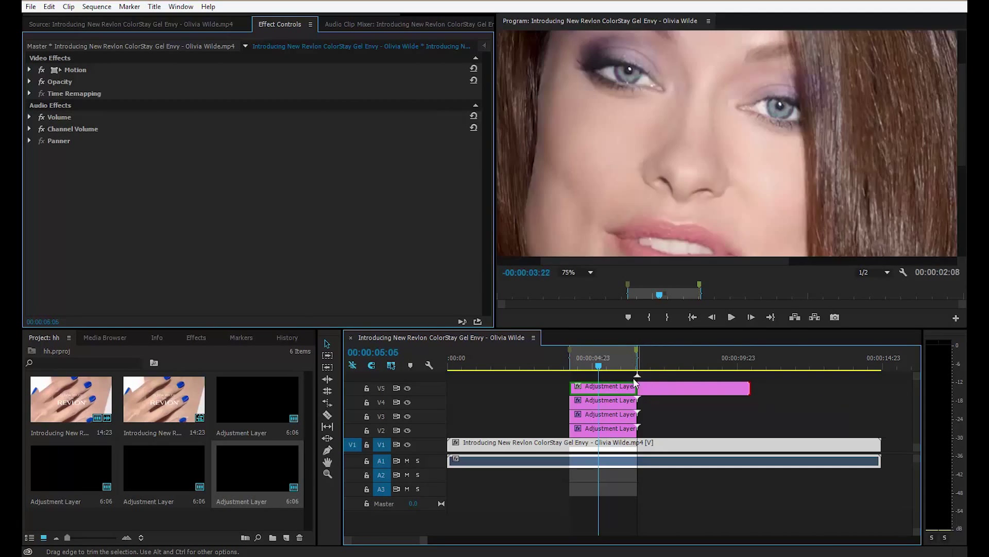
Step: Apply Fast Color Corrector to the V5 layer and lower its input gray level to 0.83
{"action": "left_click", "coordinate": [192, 339]}
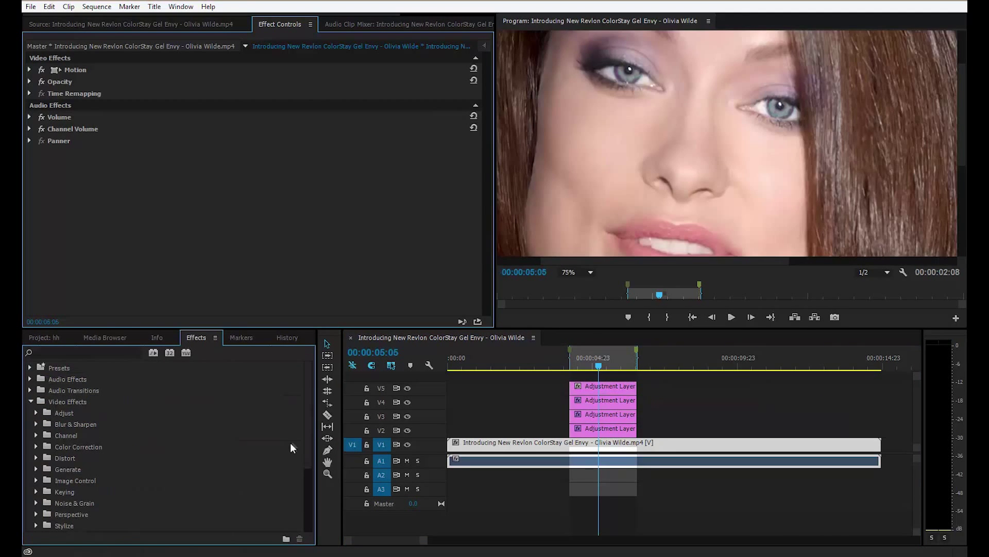
{"action": "scroll", "coordinate": [305, 425], "scroll_direction": "down", "scroll_amount": 1}
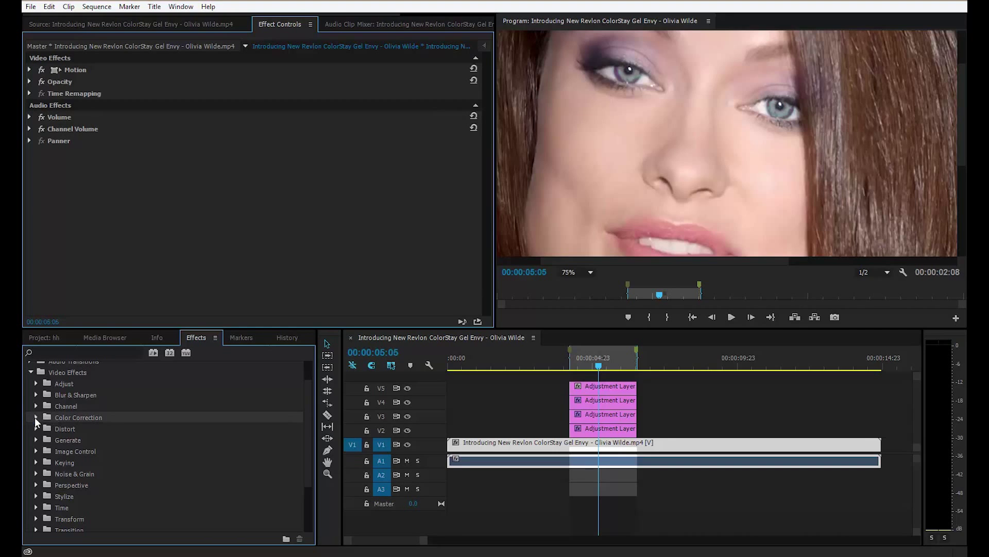
{"action": "double_click", "coordinate": [52, 416]}
{"action": "left_click_drag", "start_coordinate": [87, 517], "coordinate": [612, 385]}
{"action": "left_click_drag", "start_coordinate": [488, 67], "coordinate": [221, 170]}
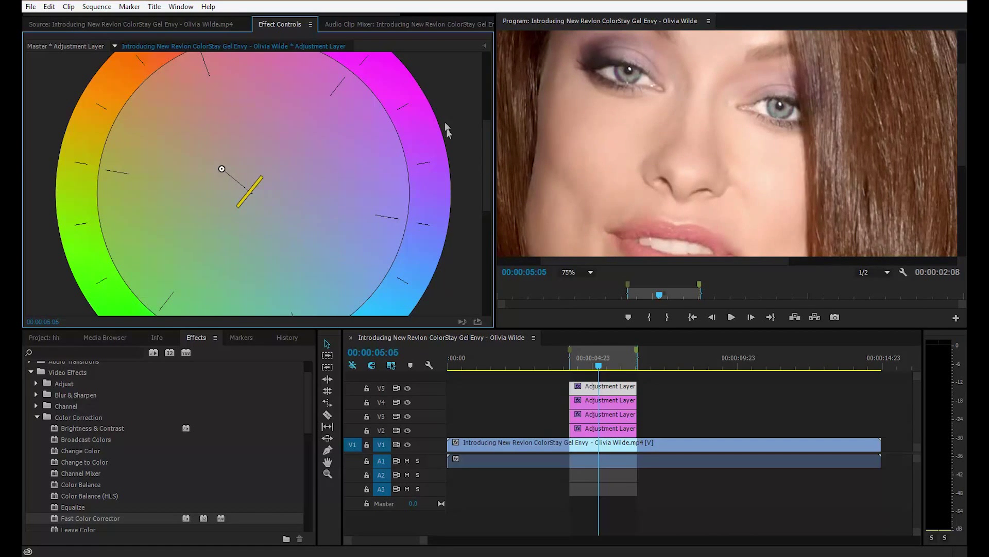
{"action": "left_click_drag", "start_coordinate": [489, 136], "coordinate": [489, 259]}
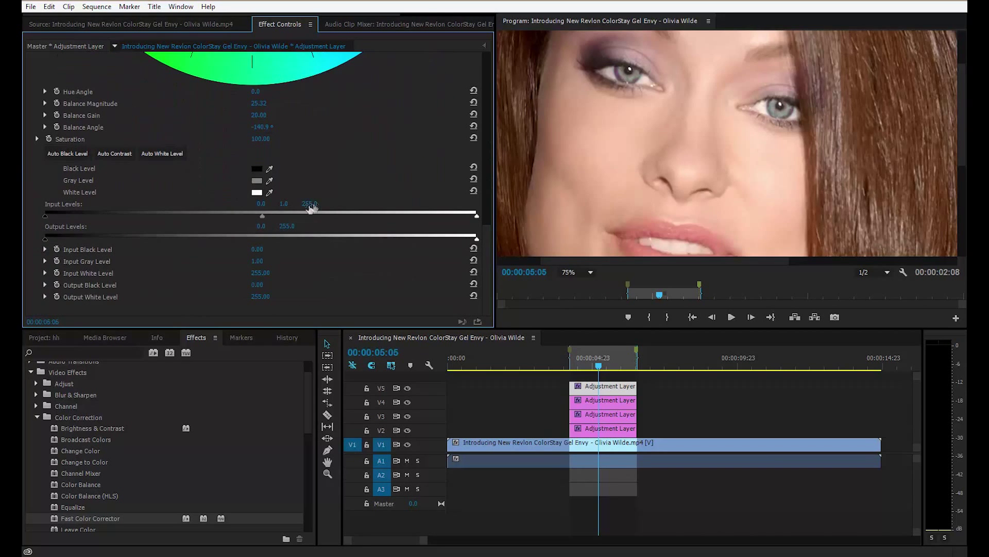
{"action": "left_click_drag", "start_coordinate": [264, 214], "coordinate": [278, 214]}
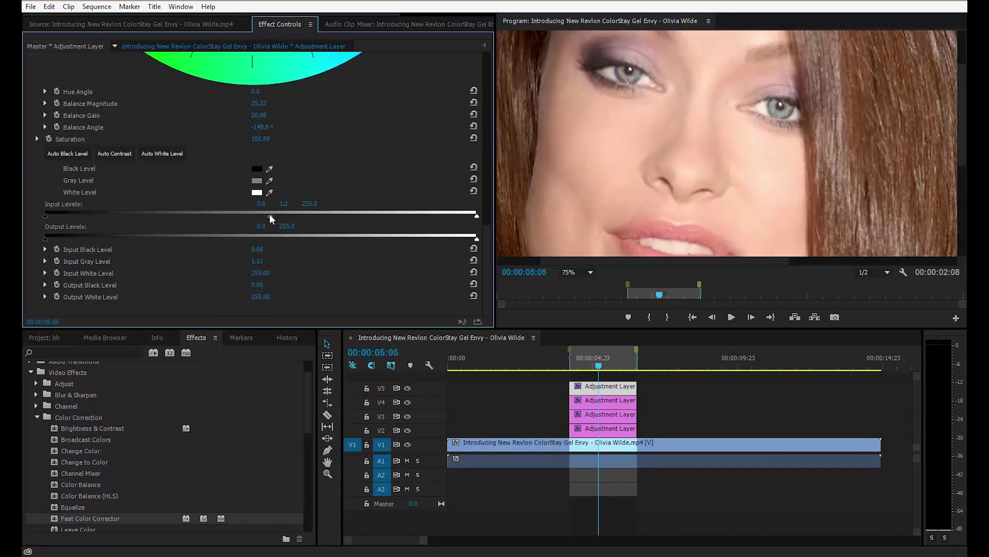
{"action": "left_click_drag", "start_coordinate": [259, 217], "coordinate": [254, 217]}
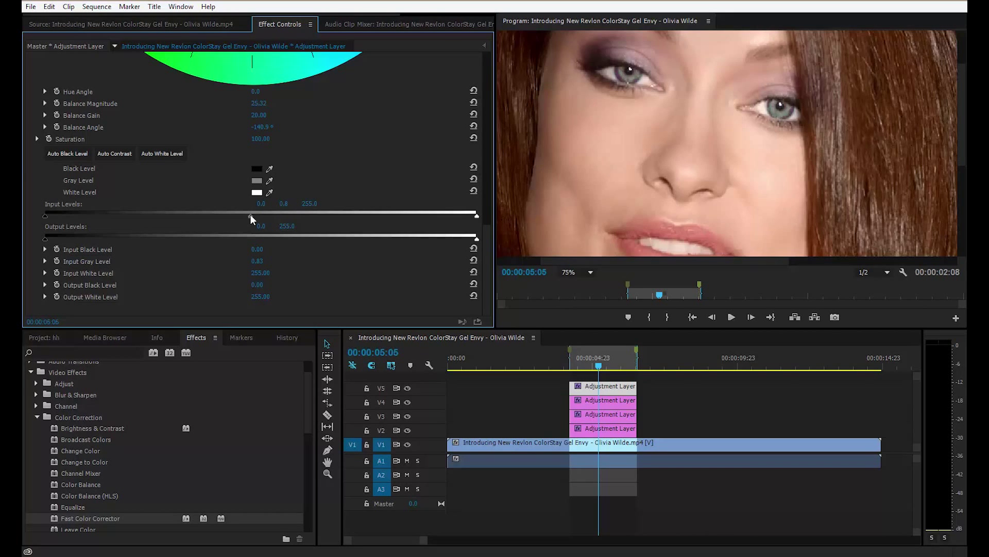
{"action": "left_click_drag", "start_coordinate": [490, 252], "coordinate": [514, 159]}
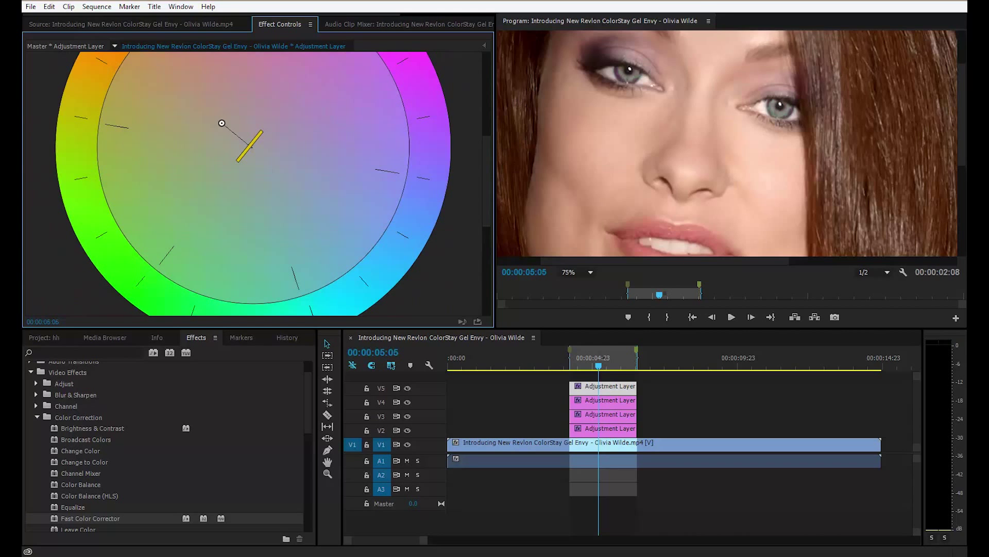
{"action": "scroll", "coordinate": [304, 386], "scroll_direction": "down", "scroll_amount": 3}
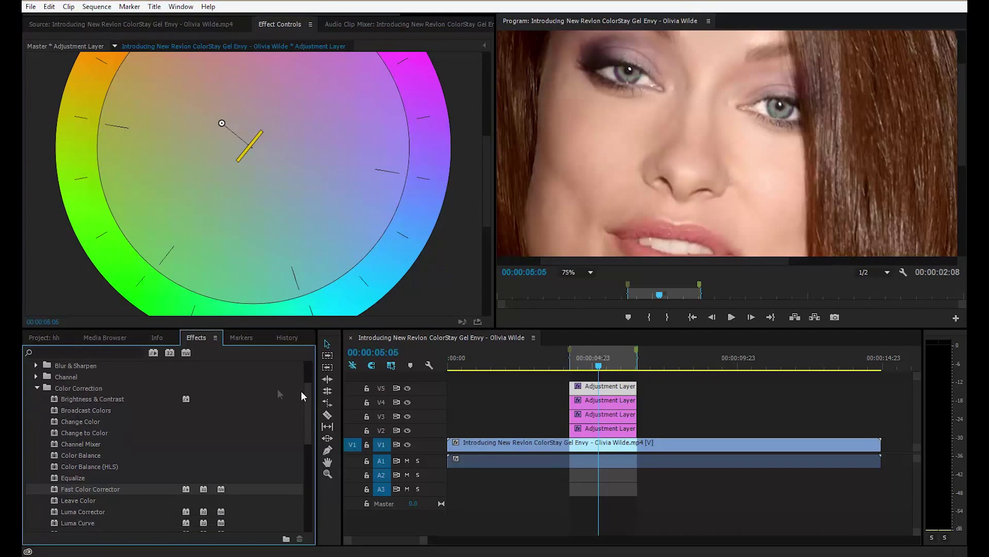
Step: Add Brightness & Contrast to the V5 layer with brightness 3.4 and contrast around 10.4
{"action": "left_click_drag", "start_coordinate": [78, 401], "coordinate": [625, 393]}
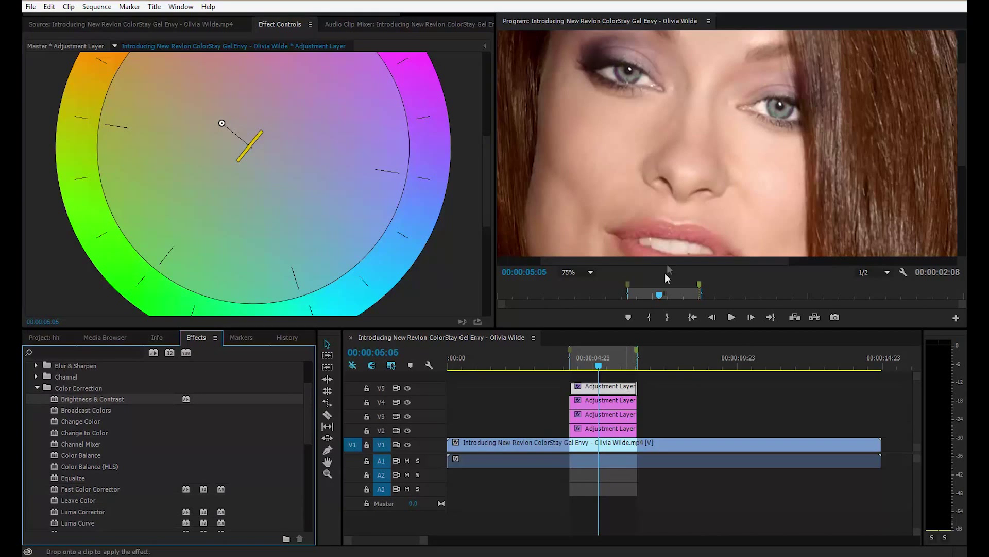
{"action": "scroll", "coordinate": [480, 282], "scroll_direction": "down", "scroll_amount": 5}
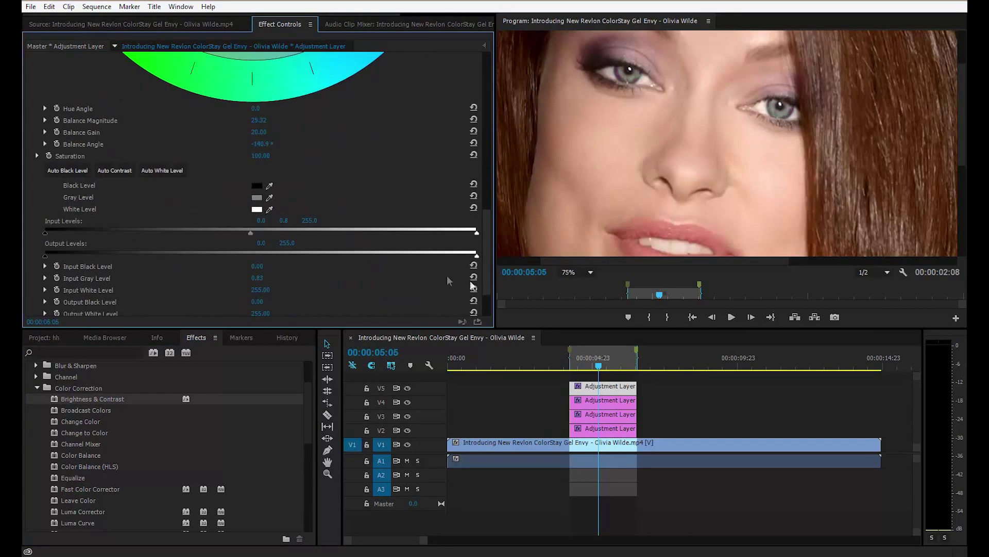
{"action": "scroll", "coordinate": [484, 232], "scroll_direction": "down", "scroll_amount": 3}
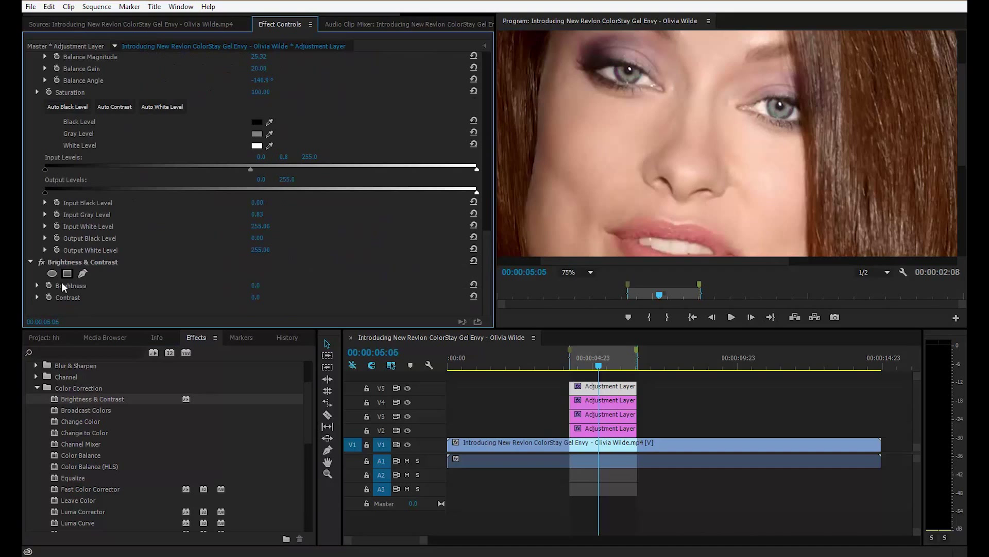
{"action": "left_click", "coordinate": [37, 297]}
{"action": "scroll", "coordinate": [489, 243], "scroll_direction": "down", "scroll_amount": 1}
{"action": "left_click_drag", "start_coordinate": [251, 298], "coordinate": [249, 297]}
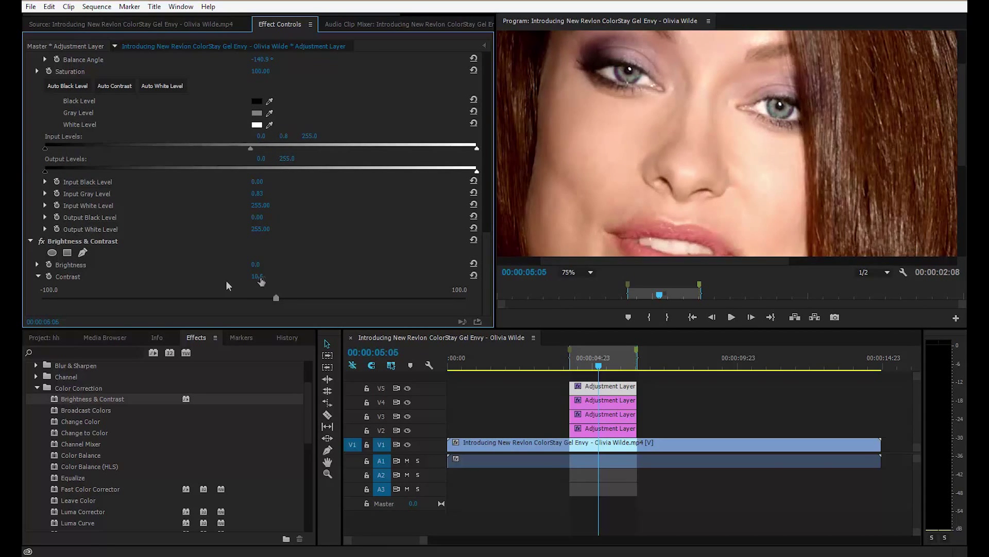
{"action": "left_click", "coordinate": [36, 264]}
{"action": "left_click_drag", "start_coordinate": [254, 288], "coordinate": [255, 287]}
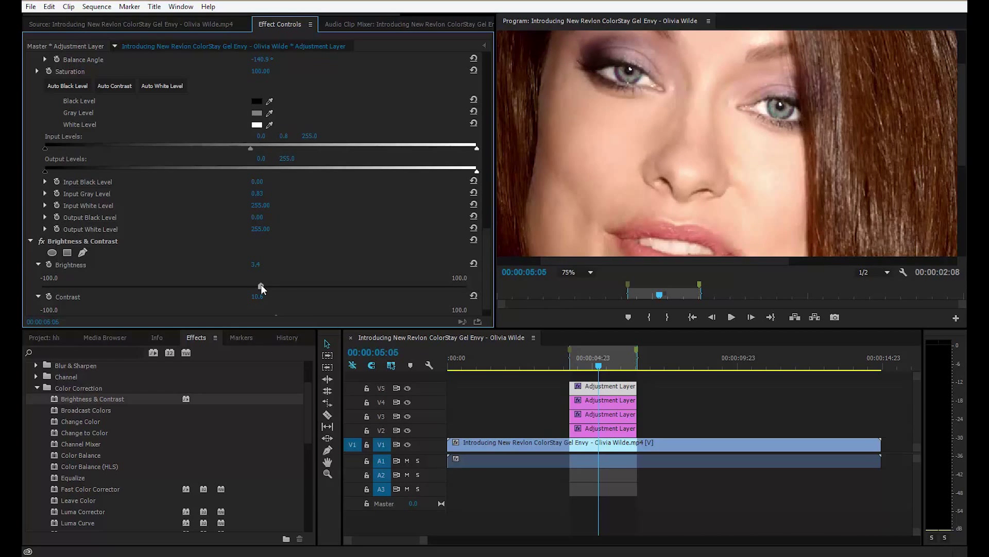
{"action": "left_click", "coordinate": [599, 368]}
{"action": "mouse_move", "coordinate": [599, 368]}
{"action": "left_mouse_down"}
{"action": "mouse_move", "coordinate": [572, 367]}
{"action": "mouse_move", "coordinate": [623, 363]}
{"action": "mouse_move", "coordinate": [611, 366]}
{"action": "left_mouse_up"}
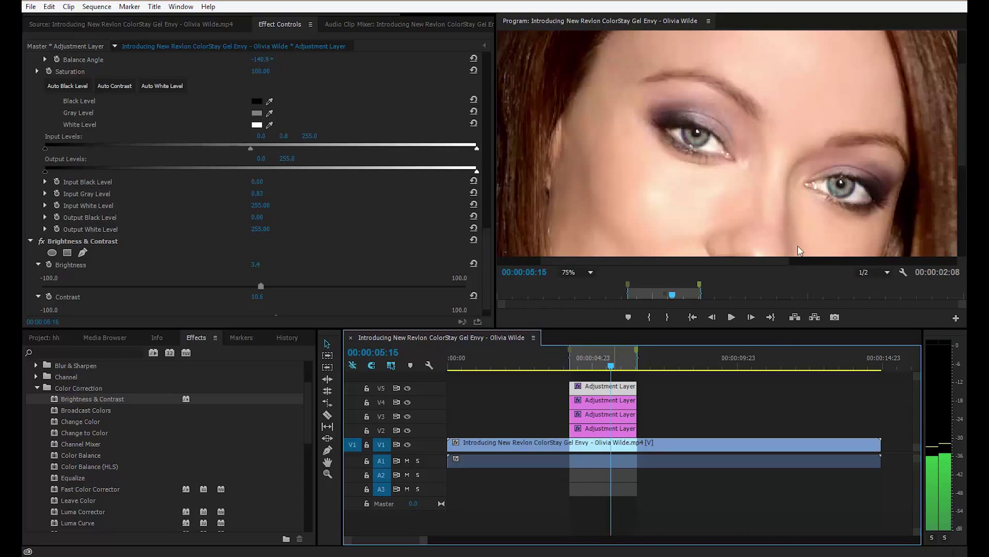
Step: Zoom the Program monitor out to 25% and move to the blue-nailed hand near 00:00:06:03
{"action": "left_click", "coordinate": [573, 272]}
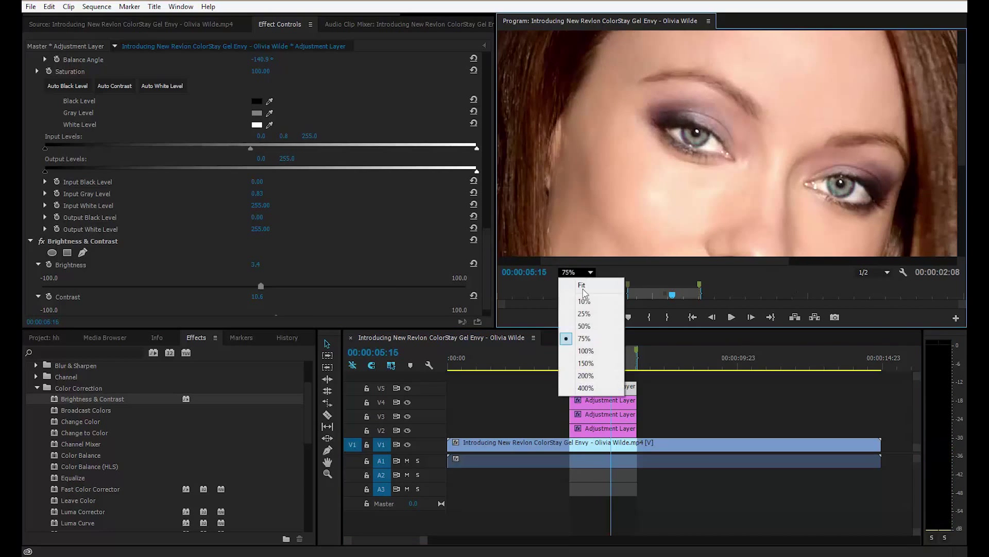
{"action": "left_click", "coordinate": [596, 326]}
{"action": "left_click", "coordinate": [591, 274]}
{"action": "left_click", "coordinate": [584, 315]}
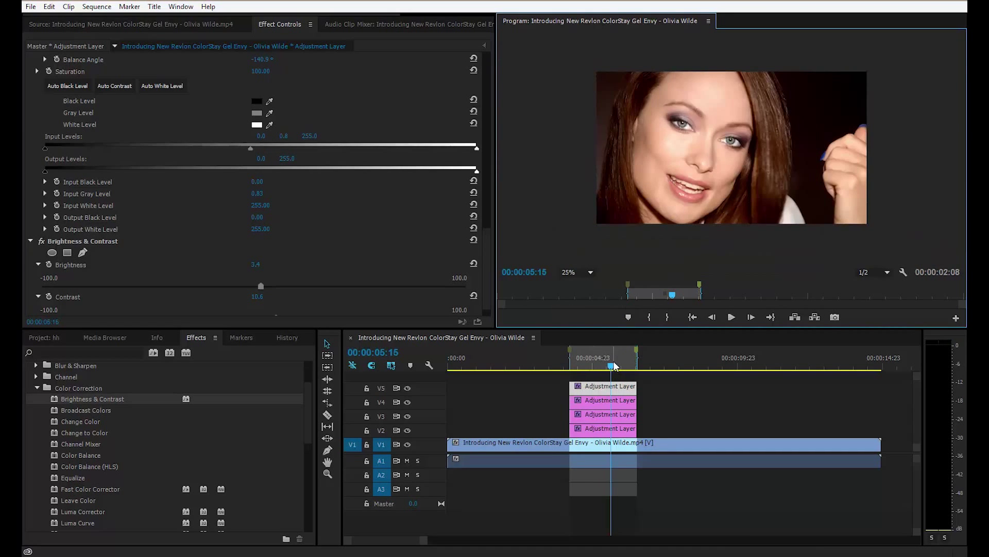
{"action": "mouse_move", "coordinate": [610, 371]}
{"action": "left_mouse_down"}
{"action": "mouse_move", "coordinate": [581, 373]}
{"action": "mouse_move", "coordinate": [626, 369]}
{"action": "left_mouse_up"}
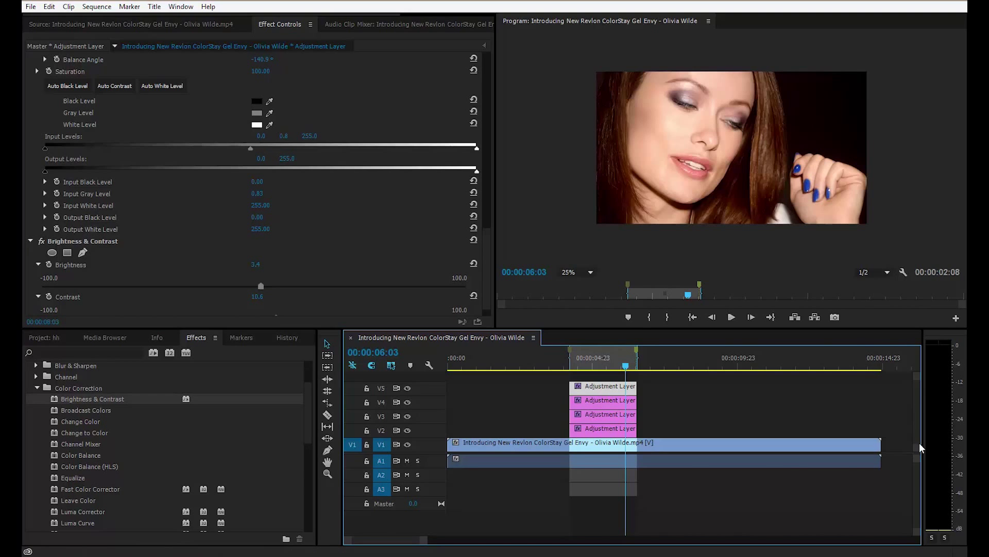
Step: Create another 1920×1080 adjustment layer from the project bin
{"action": "left_click", "coordinate": [49, 351]}
{"action": "left_click", "coordinate": [57, 338]}
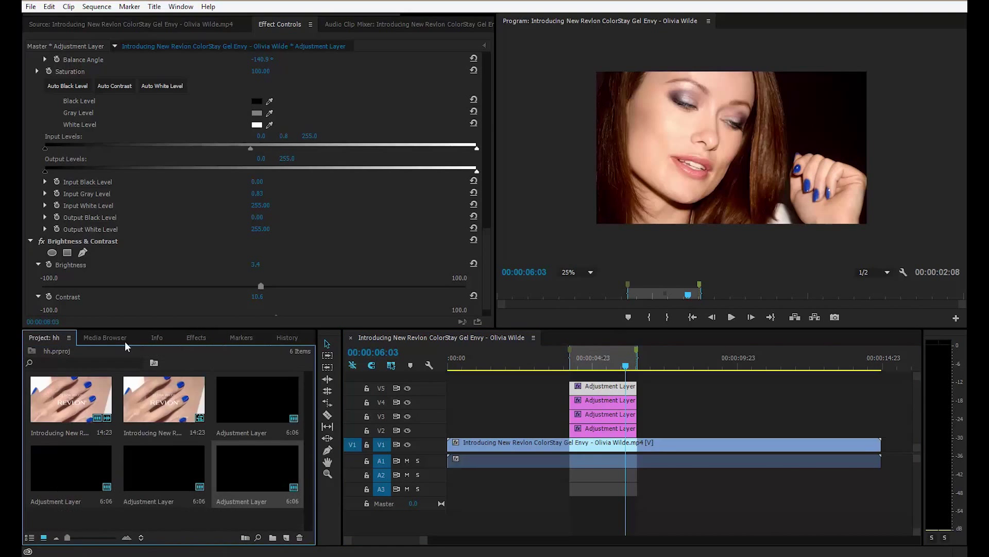
{"action": "left_click", "coordinate": [286, 538]}
{"action": "left_click", "coordinate": [355, 427]}
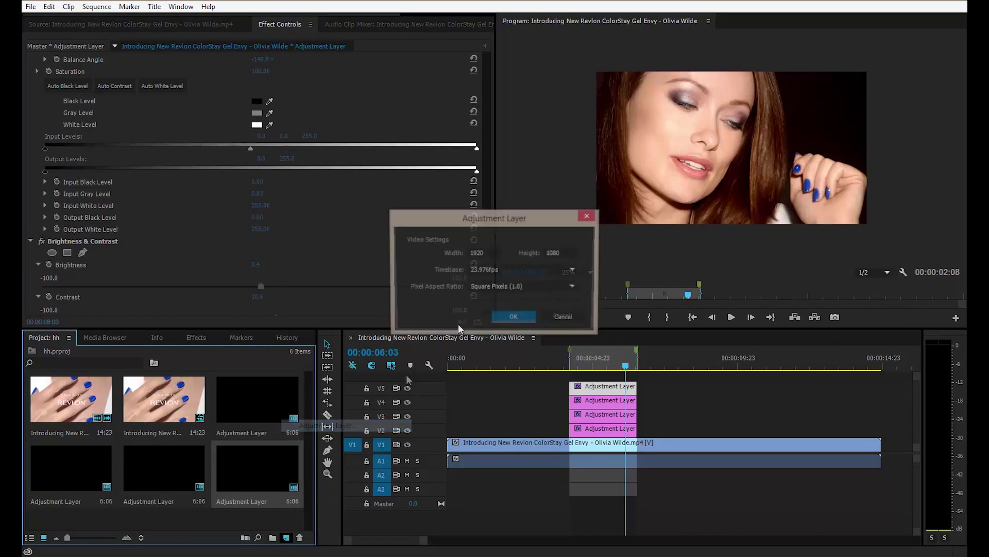
{"action": "left_click", "coordinate": [510, 318]}
Step: Place it on a new V6 track, trim its end, and apply Three-Way Color Corrector
{"action": "left_click_drag", "start_coordinate": [66, 480], "coordinate": [592, 378]}
{"action": "left_click_drag", "start_coordinate": [750, 376], "coordinate": [637, 377]}
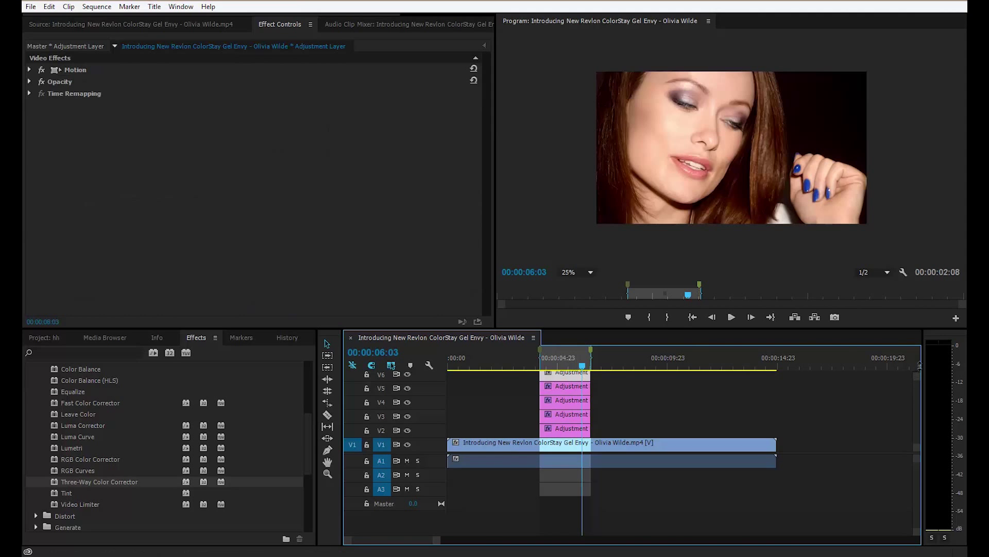
{"action": "left_click_drag", "start_coordinate": [531, 399], "coordinate": [555, 377]}
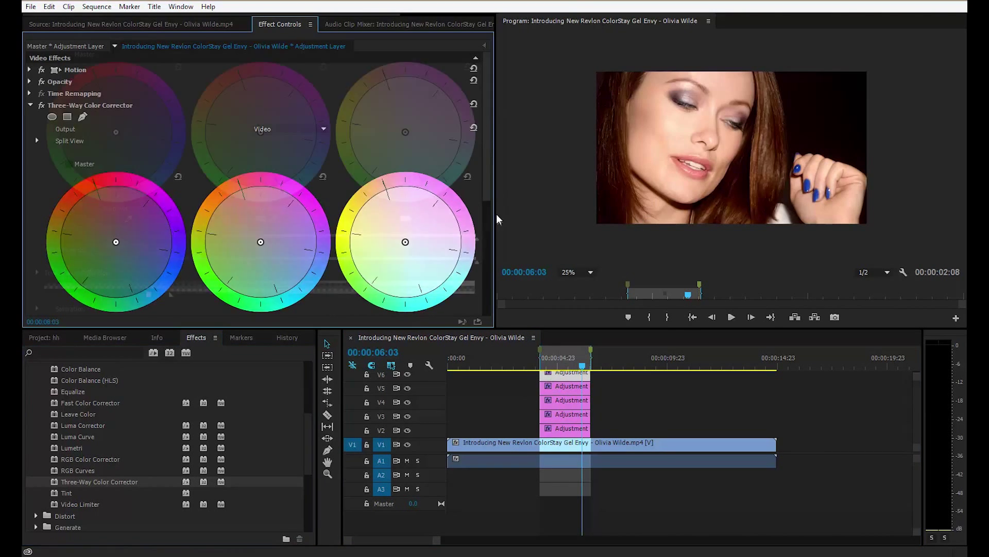
Step: Expand Secondary Color Correction and sample the blue fingernail as the key colour
{"action": "scroll", "coordinate": [188, 234], "scroll_direction": "down", "scroll_amount": 5}
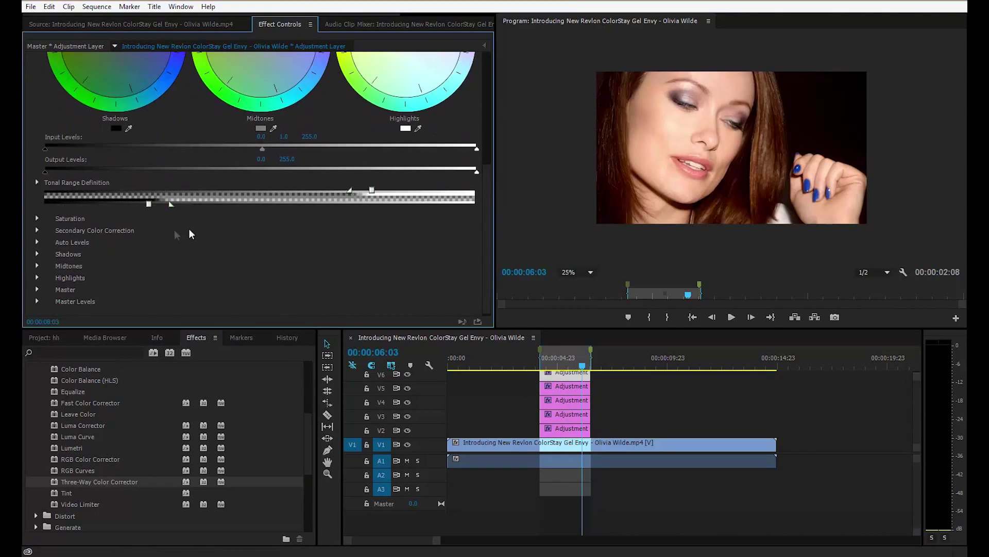
{"action": "left_click", "coordinate": [36, 231]}
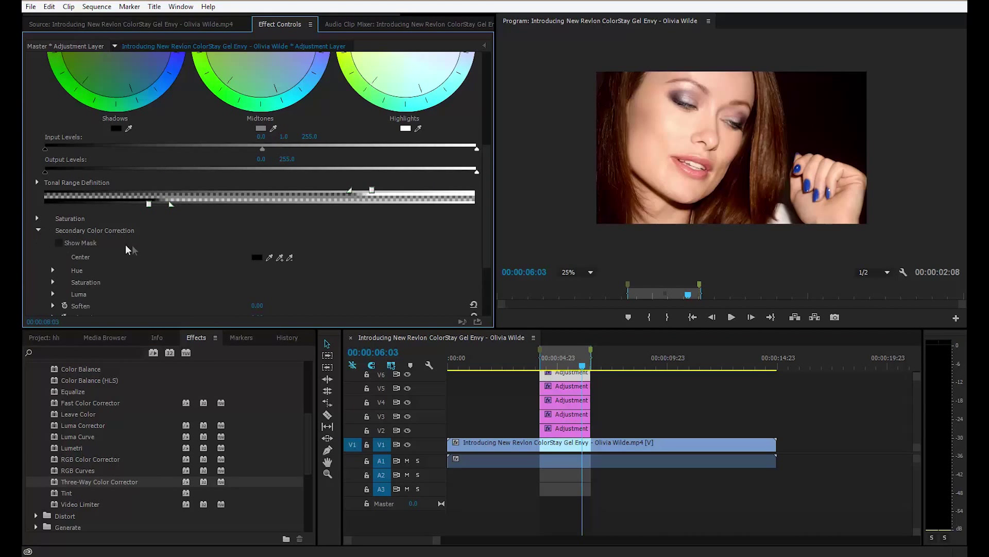
{"action": "left_click", "coordinate": [269, 257]}
{"action": "left_click", "coordinate": [763, 171]}
{"action": "left_click", "coordinate": [798, 169]}
{"action": "left_click", "coordinate": [78, 243]}
{"action": "left_click", "coordinate": [78, 243]}
Step: Add more blue nail shades to the colour selection and preview the mask
{"action": "left_click", "coordinate": [280, 257]}
{"action": "left_click", "coordinate": [727, 203]}
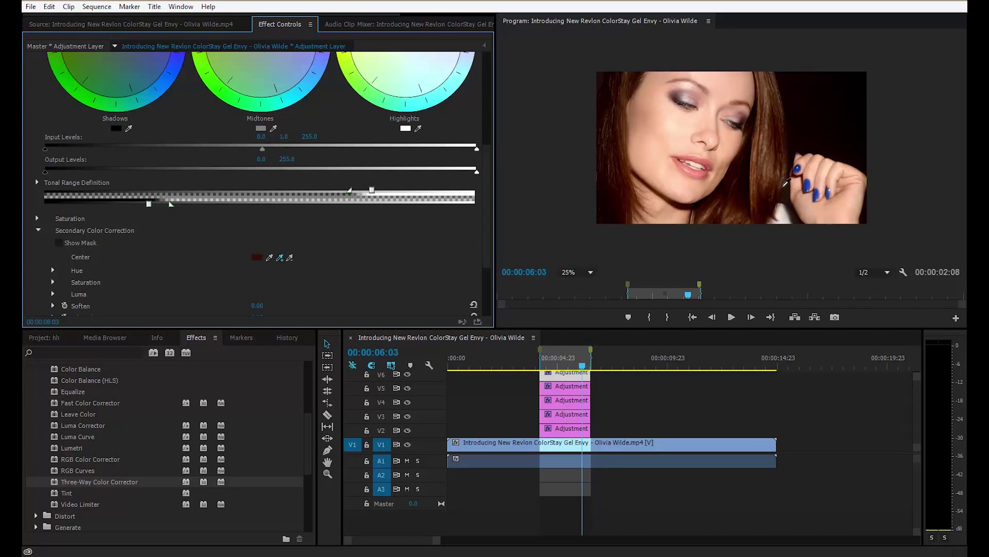
{"action": "left_click", "coordinate": [812, 178]}
{"action": "left_click", "coordinate": [279, 257]}
{"action": "left_click", "coordinate": [831, 189]}
{"action": "left_click", "coordinate": [269, 257]}
{"action": "left_click", "coordinate": [879, 200]}
{"action": "left_click", "coordinate": [823, 193]}
{"action": "left_click", "coordinate": [804, 206]}
{"action": "left_click", "coordinate": [79, 241]}
{"action": "left_click", "coordinate": [279, 257]}
Step: Zoom the Program monitor to 75%, advance one frame, and check the black-and-white nail mask
{"action": "left_click", "coordinate": [571, 272]}
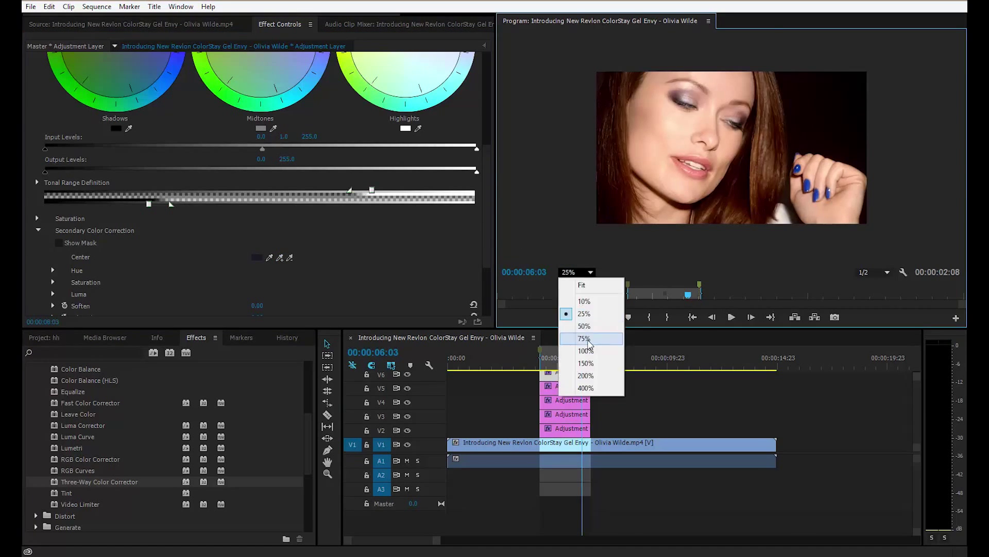
{"action": "left_click", "coordinate": [588, 338]}
{"action": "left_click_drag", "start_coordinate": [814, 260], "coordinate": [902, 260]}
{"action": "left_click_drag", "start_coordinate": [962, 118], "coordinate": [962, 165]}
{"action": "left_click_drag", "start_coordinate": [581, 363], "coordinate": [585, 371]}
{"action": "left_click", "coordinate": [91, 241]}
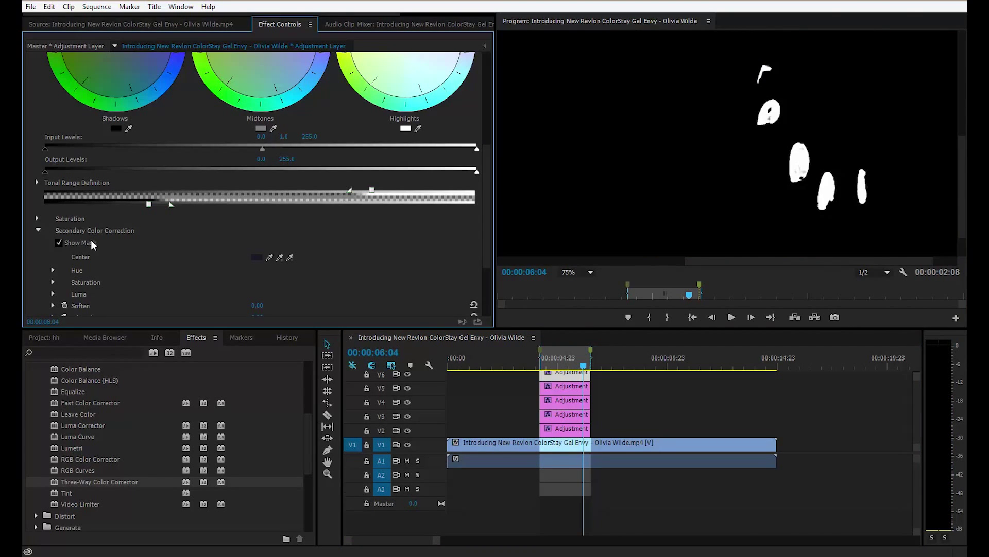
{"action": "left_click", "coordinate": [91, 239]}
{"action": "left_click", "coordinate": [280, 257]}
Step: Add more blue nail colour to the selection sample and display the nail mask
{"action": "left_click_drag", "start_coordinate": [798, 210], "coordinate": [773, 111]}
{"action": "left_click", "coordinate": [69, 244]}
{"action": "scroll", "coordinate": [229, 254], "scroll_direction": "down", "scroll_amount": 5}
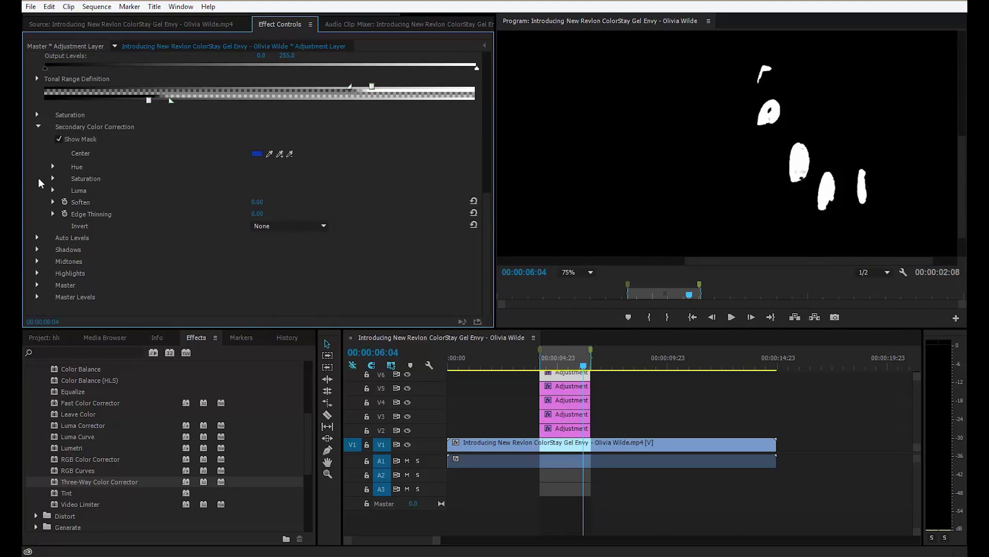
Step: Soften the hue range to Start Softness 5.23 and End Softness 14.93, then hide the mask
{"action": "left_click", "coordinate": [52, 167]}
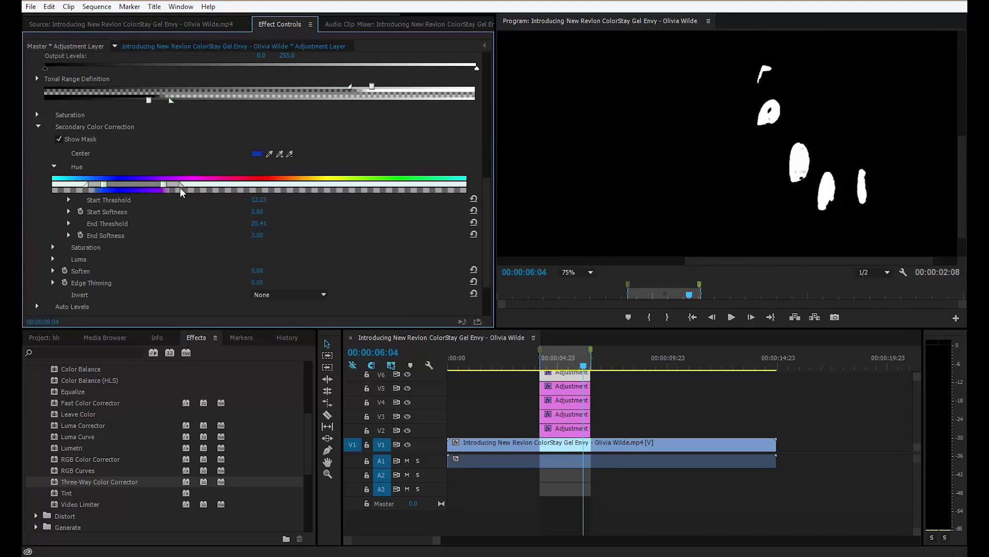
{"action": "left_click_drag", "start_coordinate": [183, 184], "coordinate": [227, 179]}
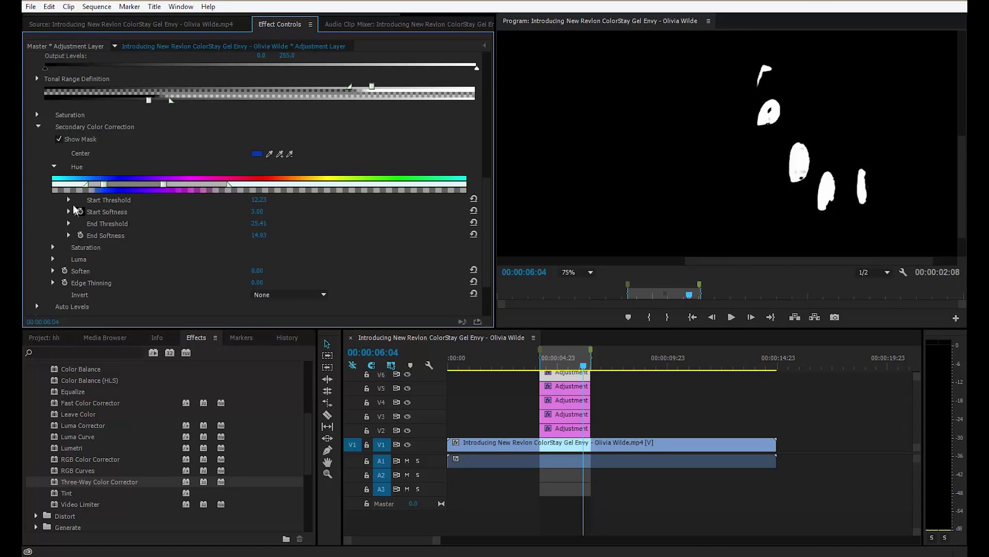
{"action": "left_click_drag", "start_coordinate": [87, 185], "coordinate": [71, 189]}
{"action": "left_click", "coordinate": [58, 140]}
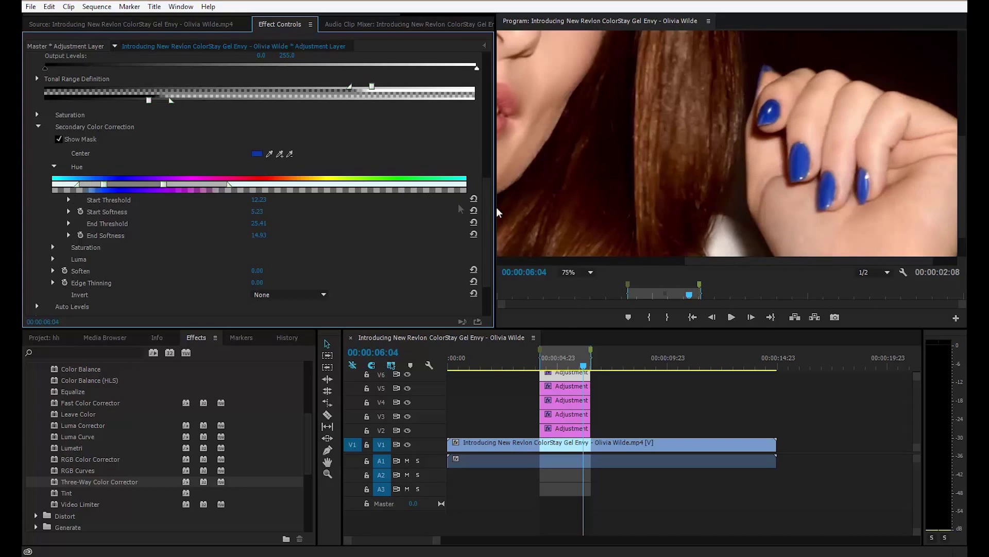
{"action": "left_click_drag", "start_coordinate": [490, 198], "coordinate": [488, 124]}
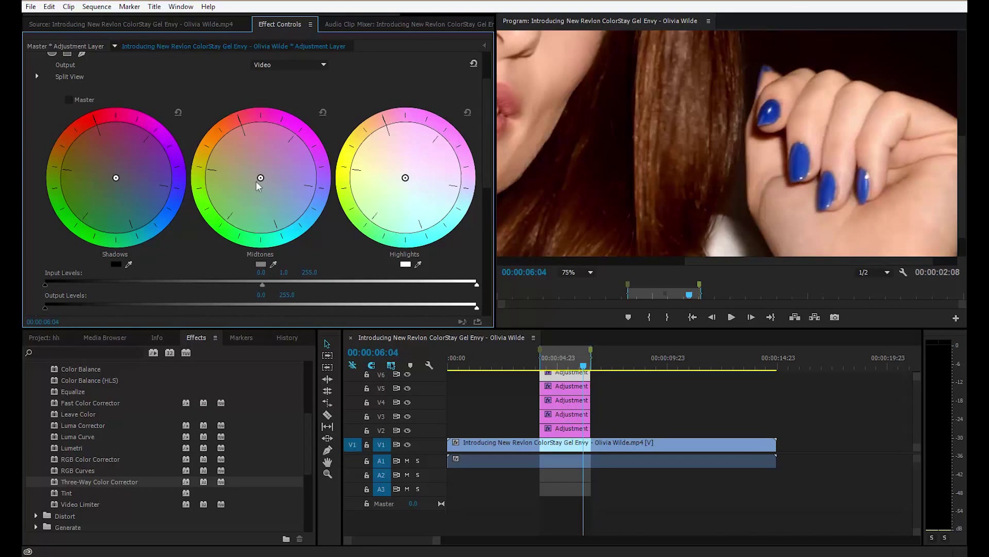
Step: Shift the midtones balance and tint the shadows balance, fine-tuning the shadows strength
{"action": "left_click_drag", "start_coordinate": [258, 178], "coordinate": [258, 216]}
{"action": "left_click", "coordinate": [226, 196]}
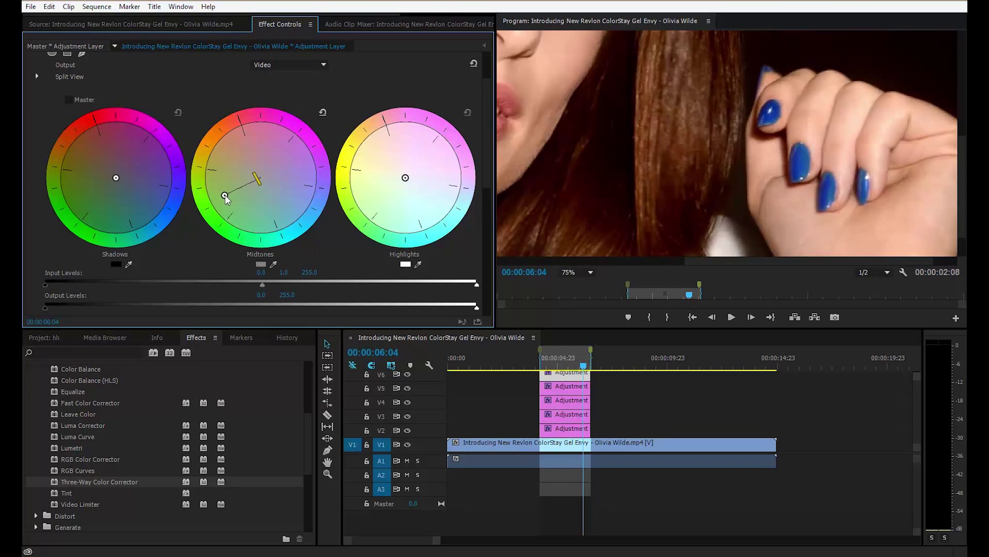
{"action": "left_click_drag", "start_coordinate": [227, 196], "coordinate": [209, 198]}
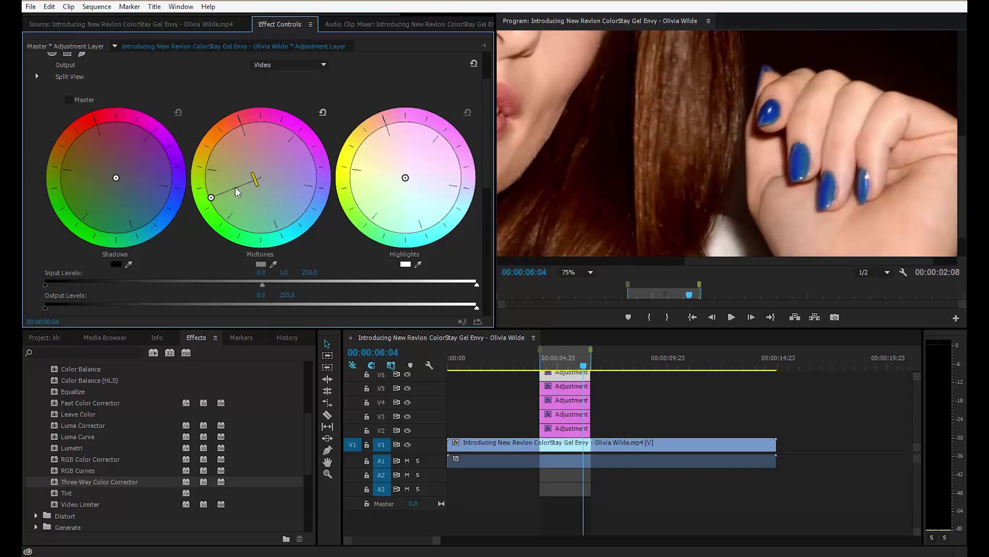
{"action": "left_click_drag", "start_coordinate": [129, 228], "coordinate": [110, 228]}
{"action": "left_click_drag", "start_coordinate": [116, 188], "coordinate": [119, 202]}
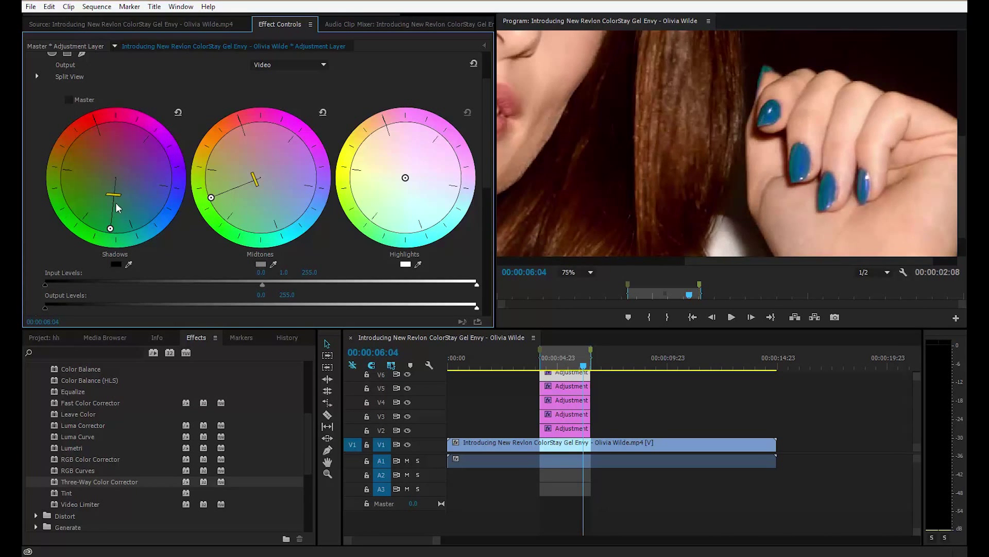
{"action": "left_click_drag", "start_coordinate": [121, 202], "coordinate": [120, 191]}
{"action": "left_click_drag", "start_coordinate": [212, 200], "coordinate": [220, 198]}
{"action": "left_click_drag", "start_coordinate": [114, 201], "coordinate": [114, 194]}
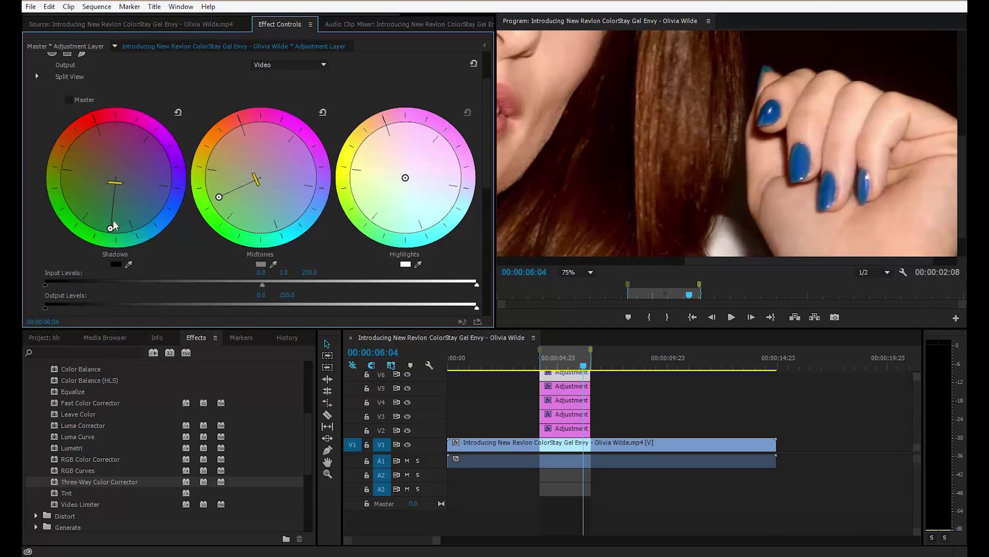
{"action": "mouse_move", "coordinate": [220, 197]}
{"action": "left_mouse_down"}
{"action": "mouse_move", "coordinate": [225, 210]}
{"action": "mouse_move", "coordinate": [201, 197]}
{"action": "left_mouse_up"}
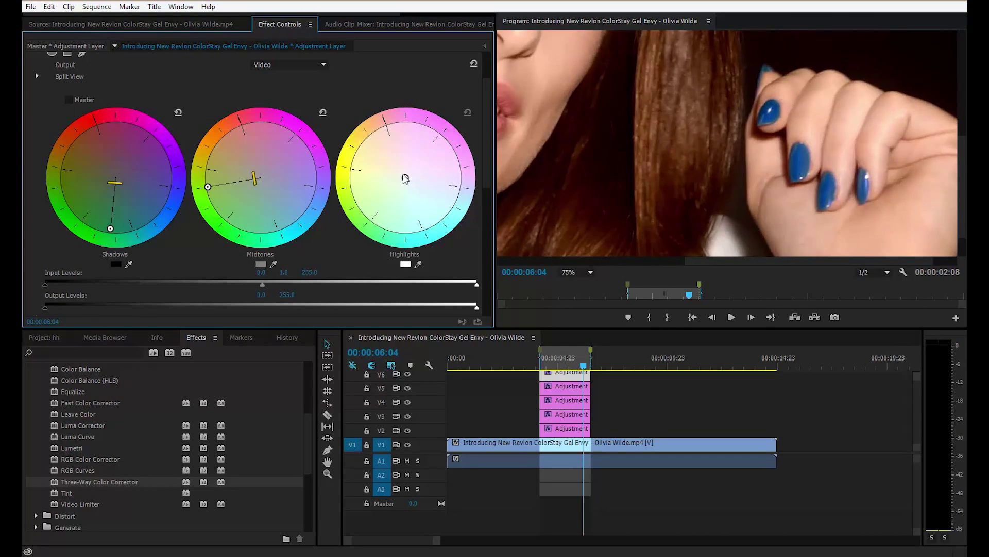
Step: Tint the highlights balance and readjust the midtones balance to lighten the nails toward teal
{"action": "left_click_drag", "start_coordinate": [406, 178], "coordinate": [375, 157]}
{"action": "mouse_move", "coordinate": [489, 90]}
{"action": "left_mouse_down"}
{"action": "mouse_move", "coordinate": [478, 101]}
{"action": "mouse_move", "coordinate": [495, 200]}
{"action": "mouse_move", "coordinate": [481, 134]}
{"action": "mouse_move", "coordinate": [490, 94]}
{"action": "left_mouse_up"}
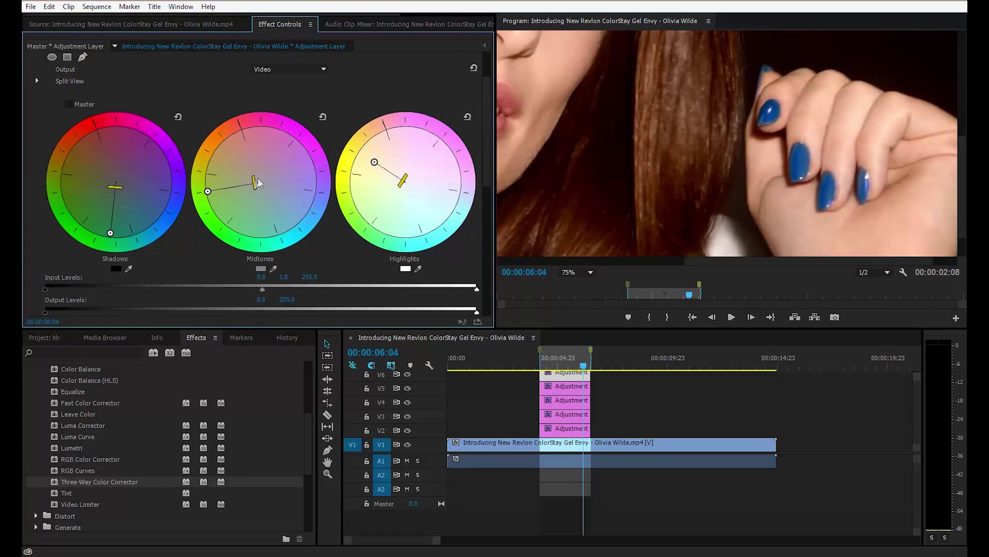
{"action": "mouse_move", "coordinate": [213, 193]}
{"action": "left_mouse_down"}
{"action": "mouse_move", "coordinate": [212, 154]}
{"action": "mouse_move", "coordinate": [229, 195]}
{"action": "left_mouse_up"}
{"action": "left_click_drag", "start_coordinate": [254, 185], "coordinate": [250, 187]}
{"action": "left_click", "coordinate": [568, 272]}
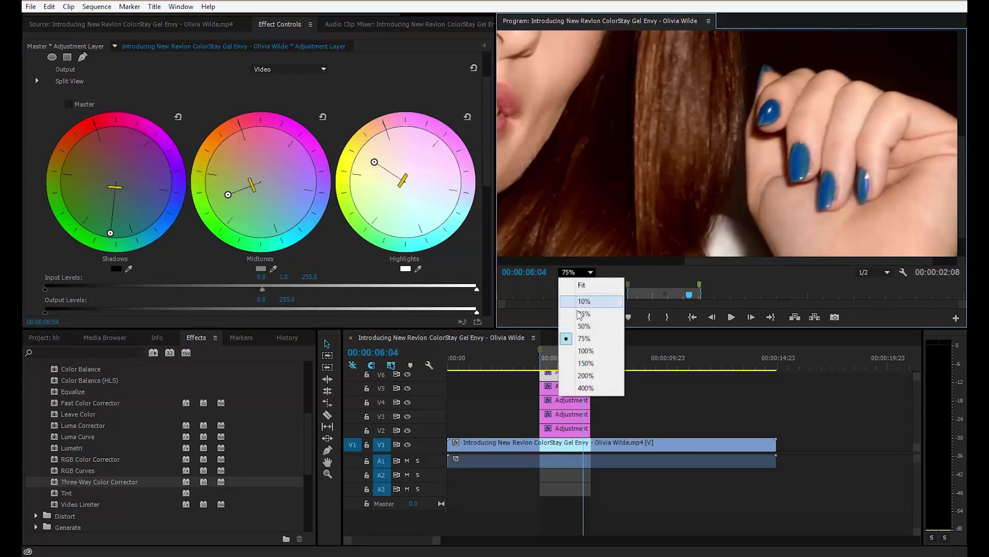
Step: Set the Program view to 25% and scrub to the frame with the blue nails
{"action": "left_click", "coordinate": [579, 315]}
{"action": "left_click_drag", "start_coordinate": [584, 366], "coordinate": [572, 371]}
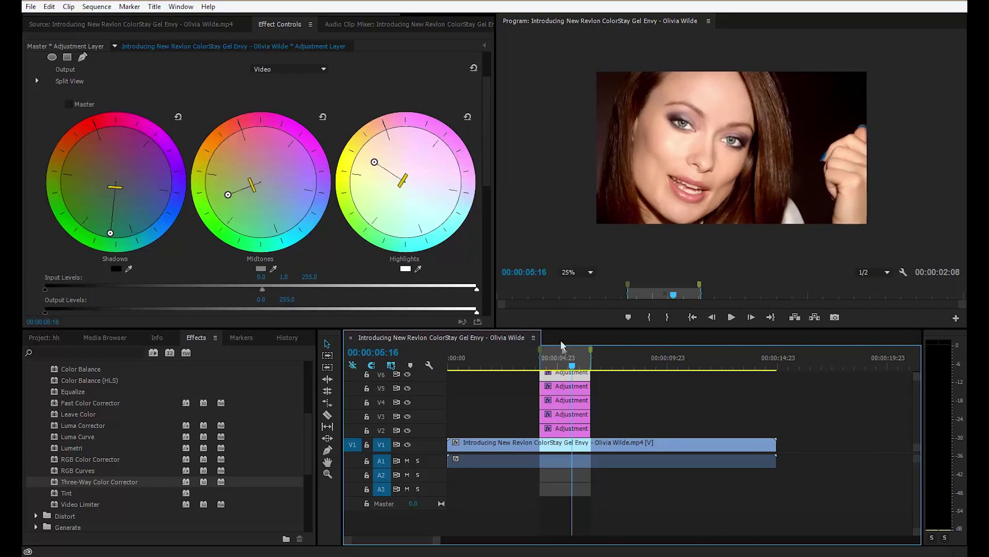
{"action": "left_click_drag", "start_coordinate": [571, 368], "coordinate": [565, 369]}
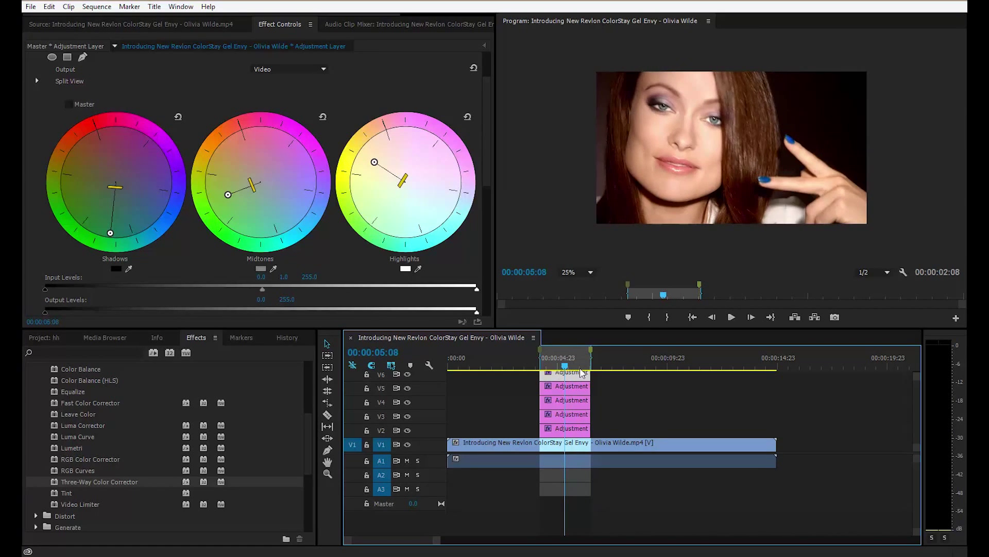
{"action": "left_click", "coordinate": [581, 369]}
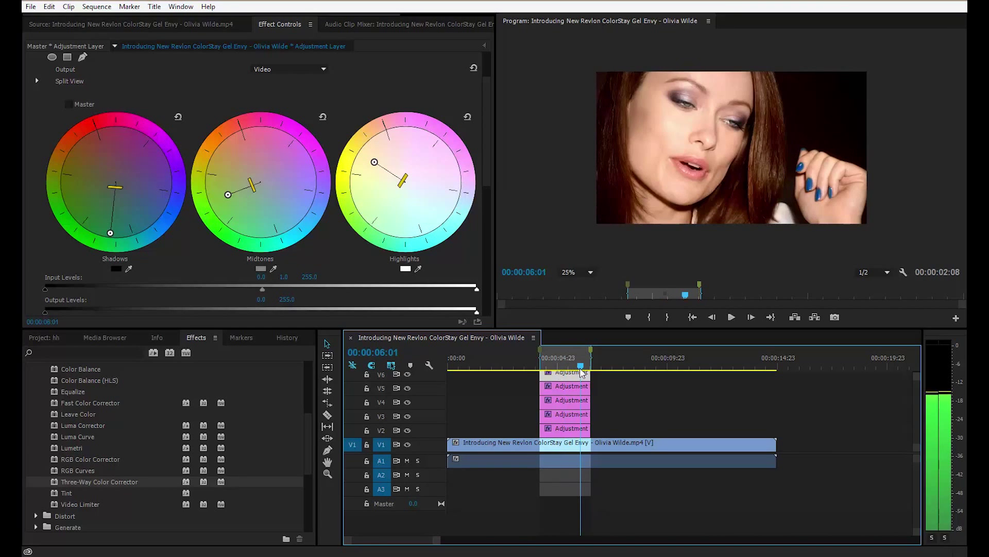
Step: Enlarge the Program view to 75% and frame the hand
{"action": "left_click", "coordinate": [589, 272]}
{"action": "left_click", "coordinate": [592, 338]}
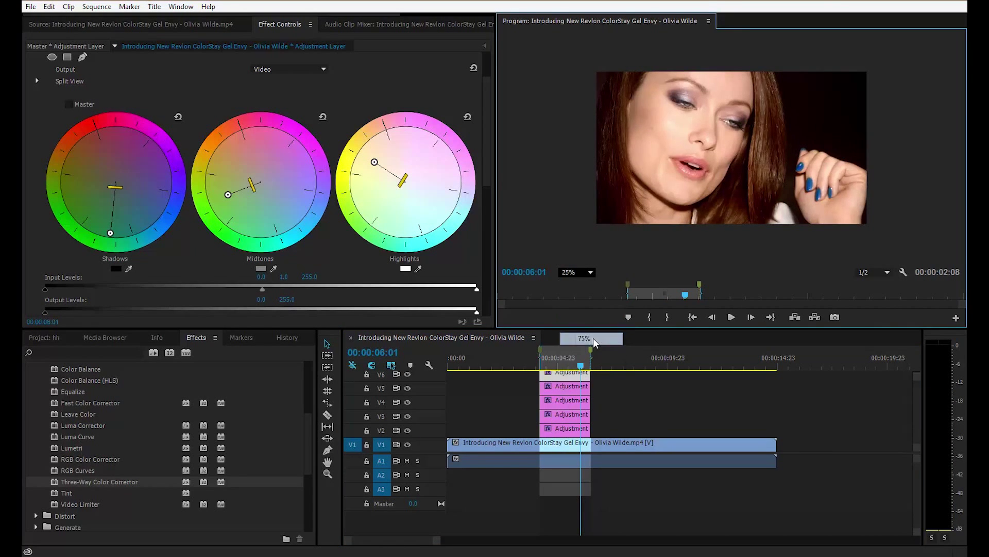
{"action": "left_click_drag", "start_coordinate": [763, 261], "coordinate": [853, 260]}
{"action": "scroll", "coordinate": [965, 203], "scroll_direction": "down", "scroll_amount": 2}
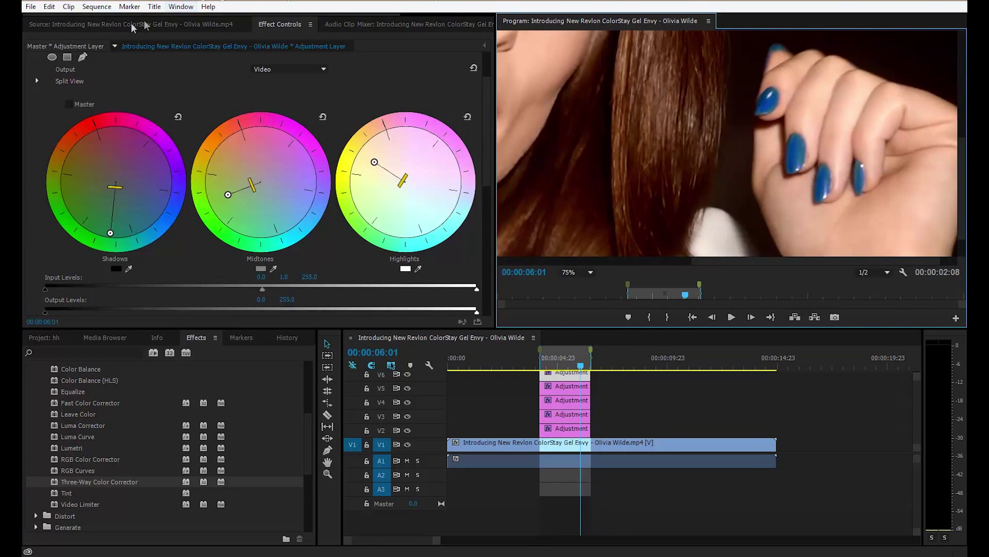
Step: Show the ungraded source clip at 00:00:06:11 to compare the original blue nails
{"action": "key", "text": "shift+2"}
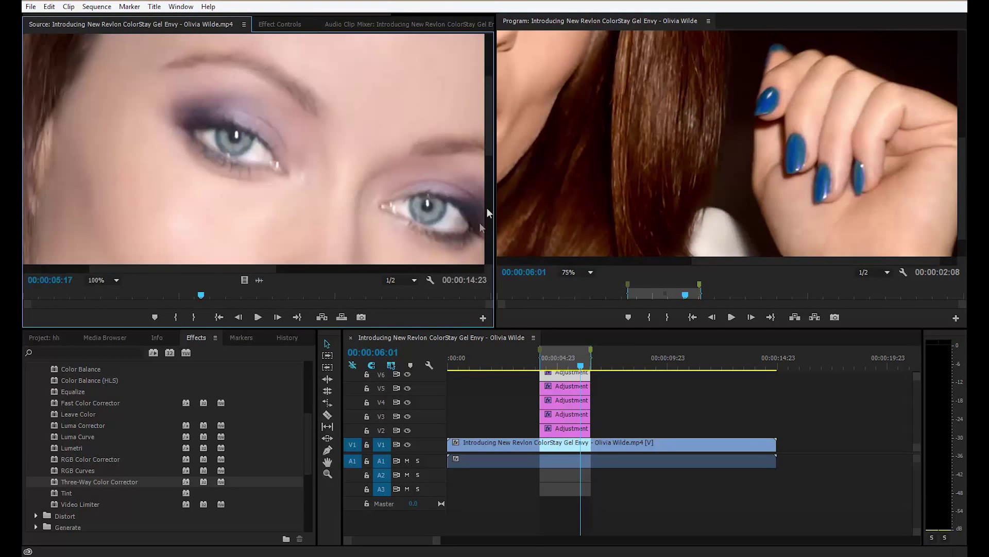
{"action": "left_click_drag", "start_coordinate": [491, 119], "coordinate": [498, 229]}
{"action": "left_click_drag", "start_coordinate": [290, 268], "coordinate": [467, 242]}
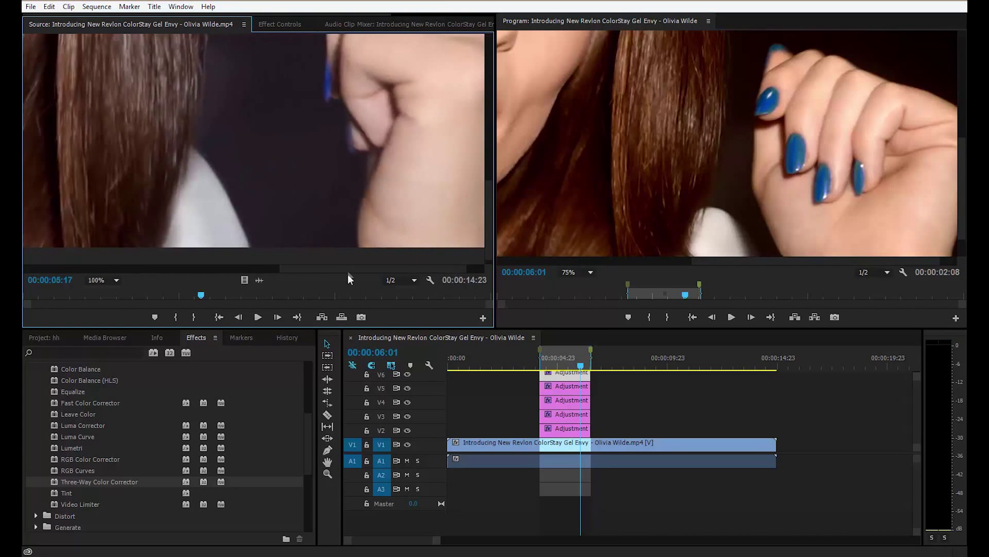
{"action": "left_click_drag", "start_coordinate": [201, 295], "coordinate": [224, 295]}
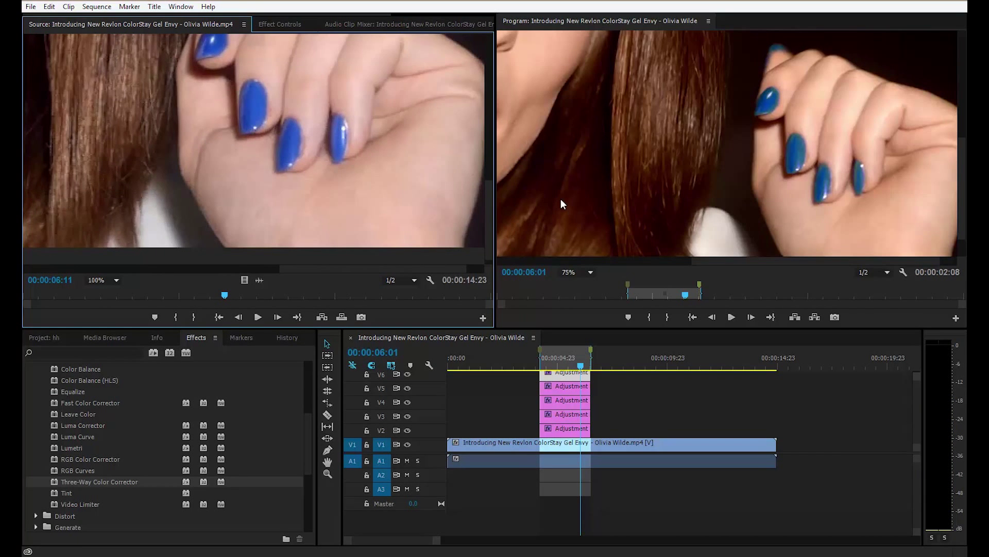